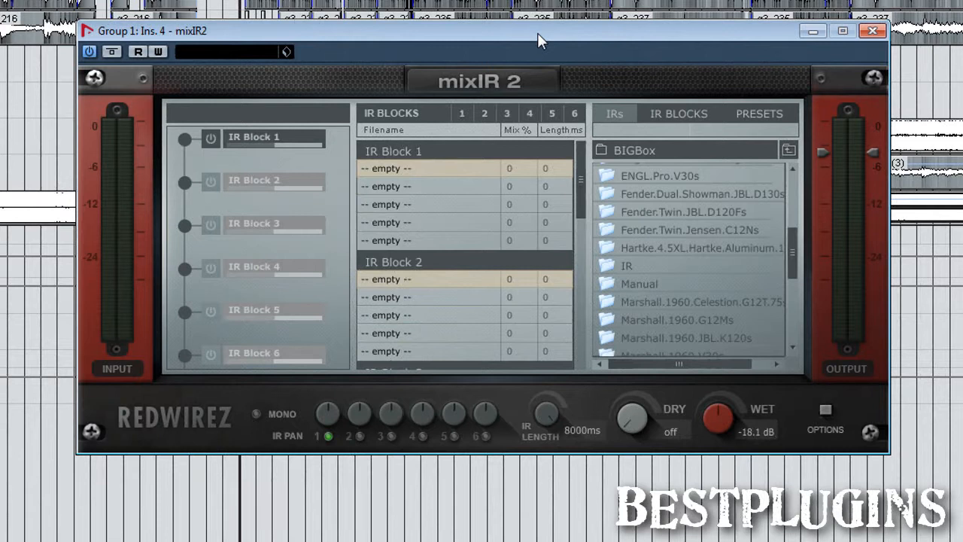
- Examine the guitar tracks and the Group 1 channel in the mixer, close it and reposition the mixIR2 window
{"action": "key", "text": "F3"}
{"action": "left_click_drag", "start_coordinate": [815, 361], "coordinate": [638, 365]}
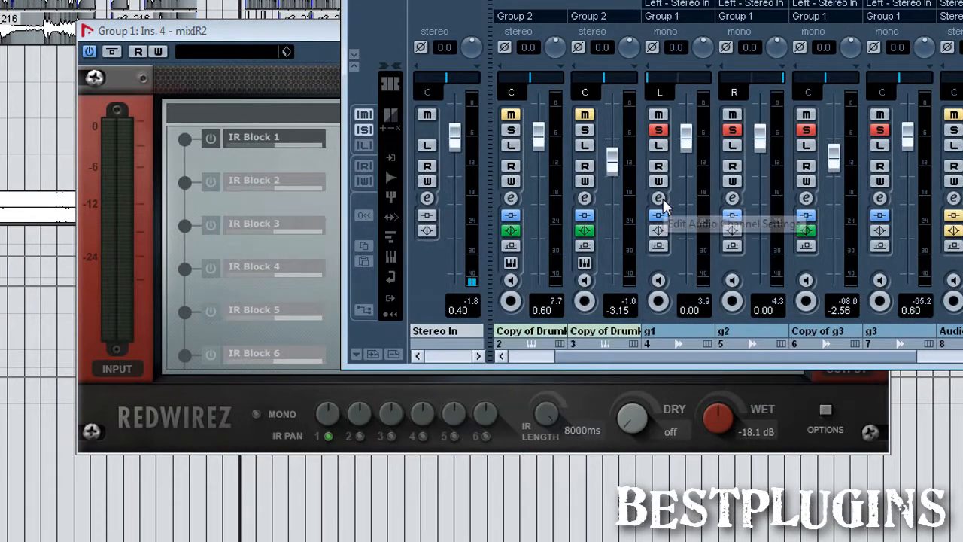
{"action": "left_click_drag", "start_coordinate": [830, 352], "coordinate": [962, 351]}
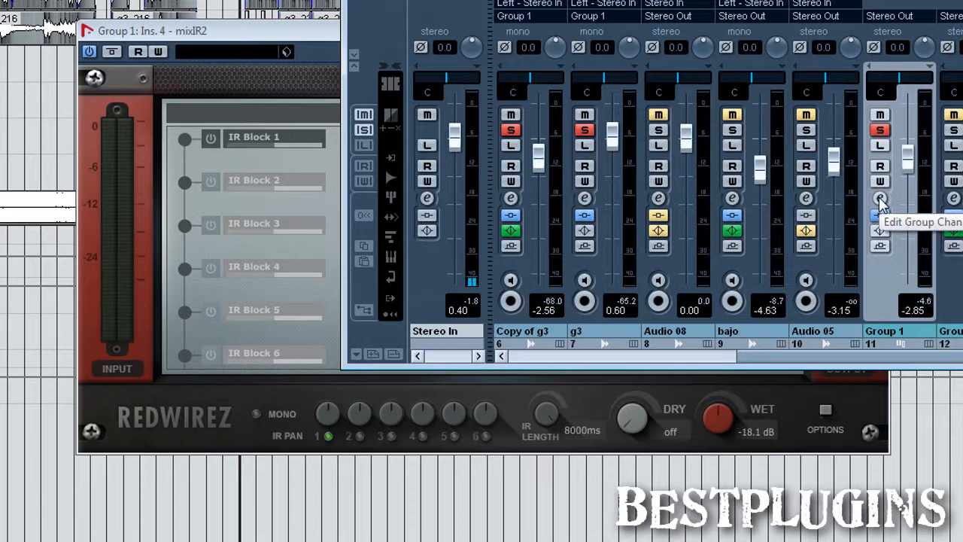
{"action": "key", "text": "F3"}
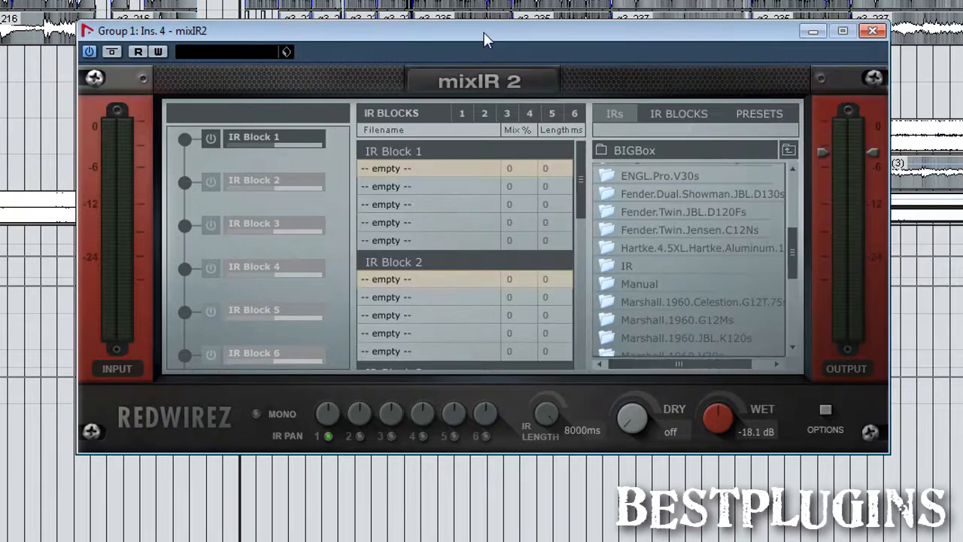
{"action": "left_click_drag", "start_coordinate": [486, 38], "coordinate": [498, 59]}
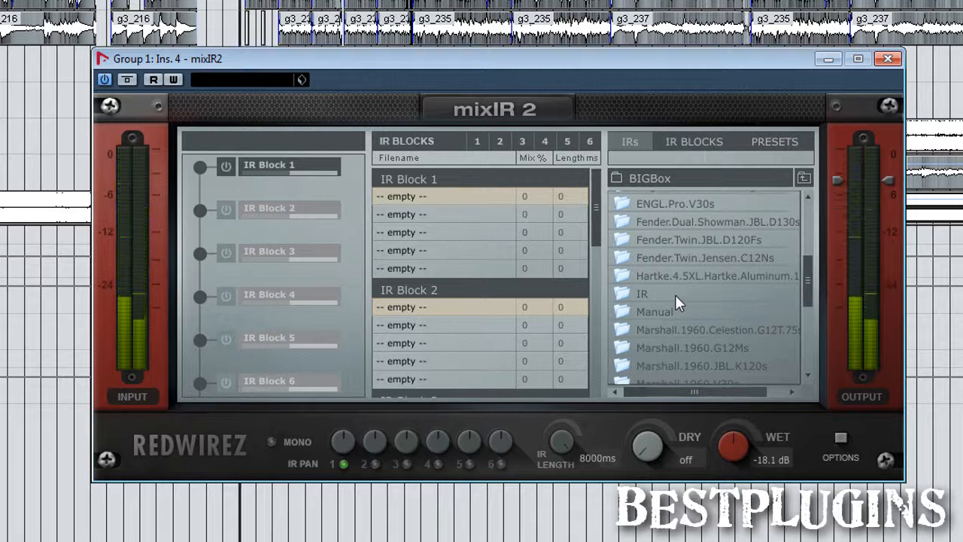
- Load s-preshigh.wav from the catharsis-awesometime-fredman folder inside IR into the first slot of IR Block 1
{"action": "double_click", "coordinate": [645, 293]}
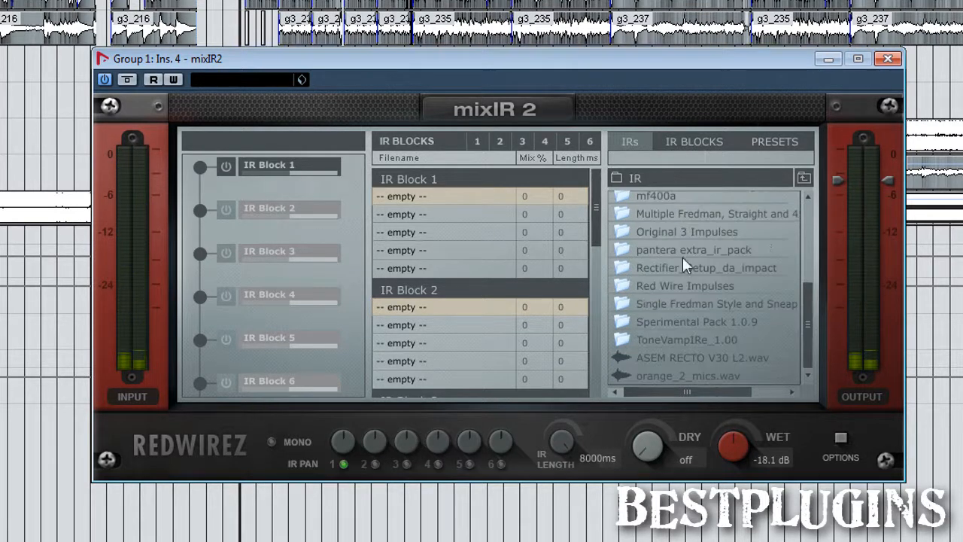
{"action": "scroll", "coordinate": [740, 283], "scroll_direction": "up", "scroll_amount": 3}
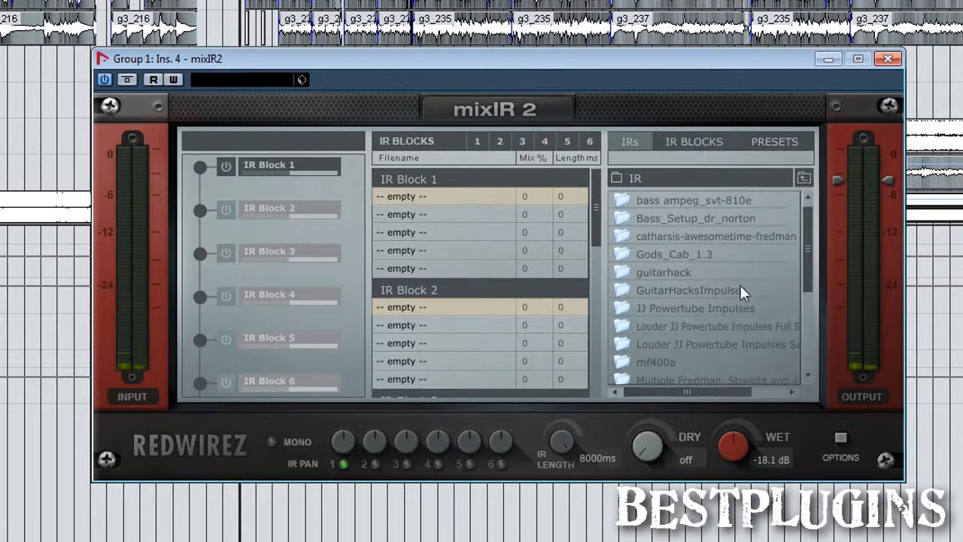
{"action": "double_click", "coordinate": [770, 236]}
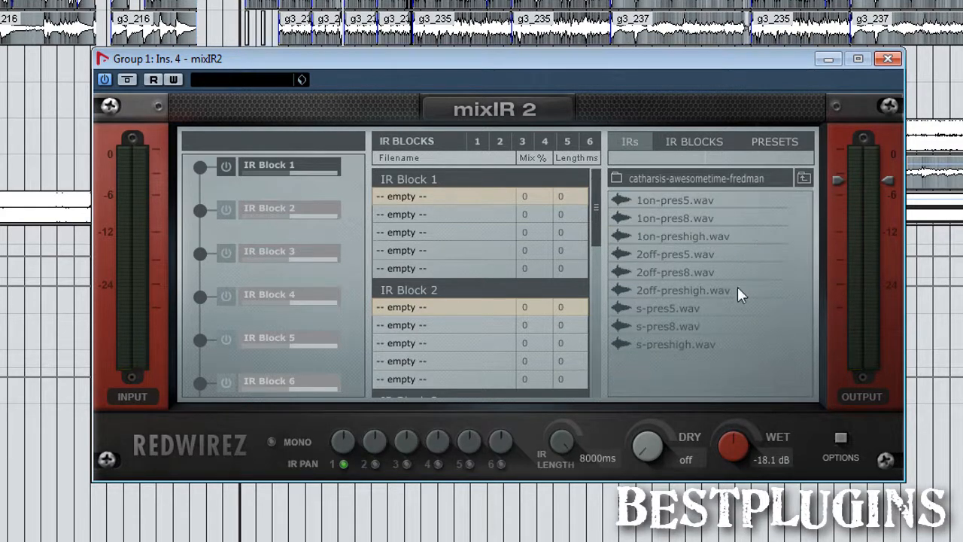
{"action": "left_click_drag", "start_coordinate": [664, 348], "coordinate": [436, 199]}
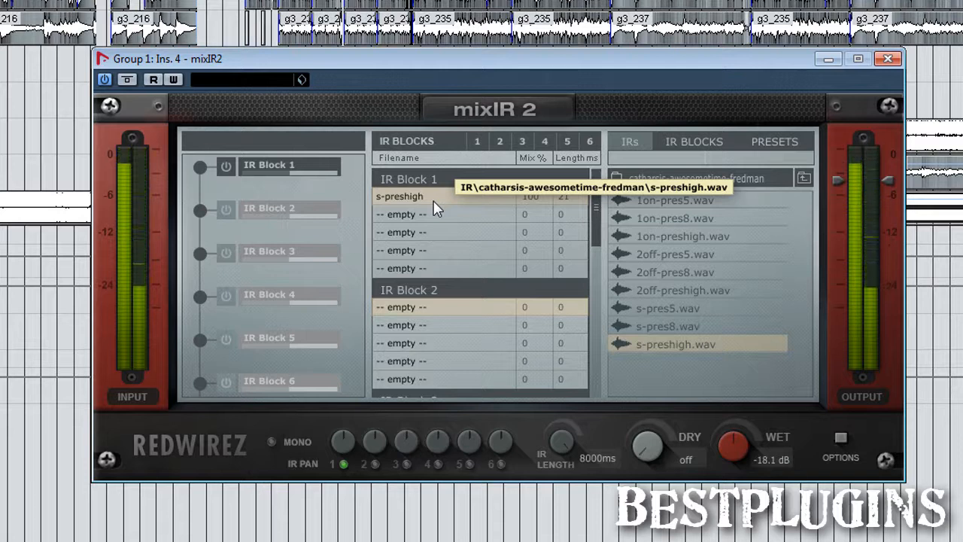
{"action": "left_click", "coordinate": [432, 200]}
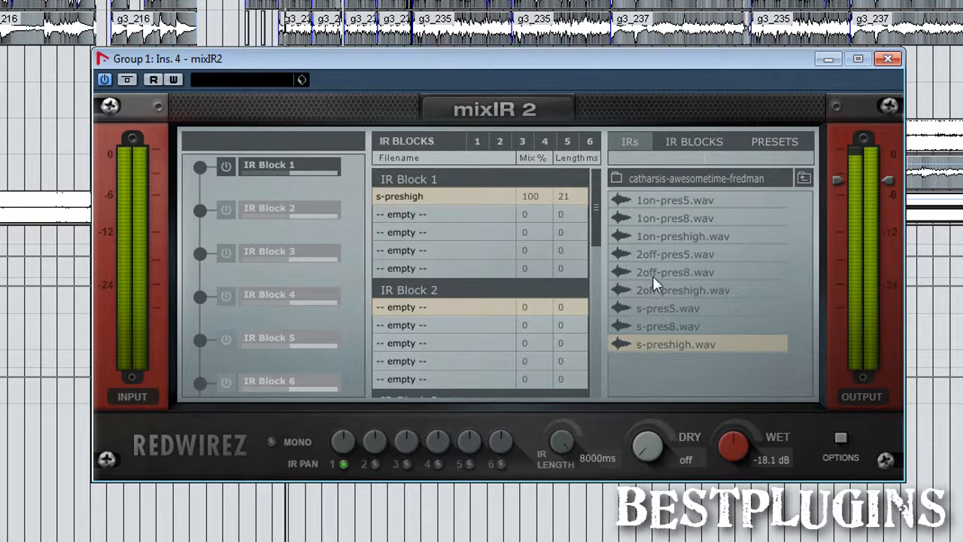
- Replace the impulse in IR Block 1's first slot with Morgoth_Odium_IR.wav from the ToneVampIRe_1.00 folder
{"action": "left_click", "coordinate": [803, 176]}
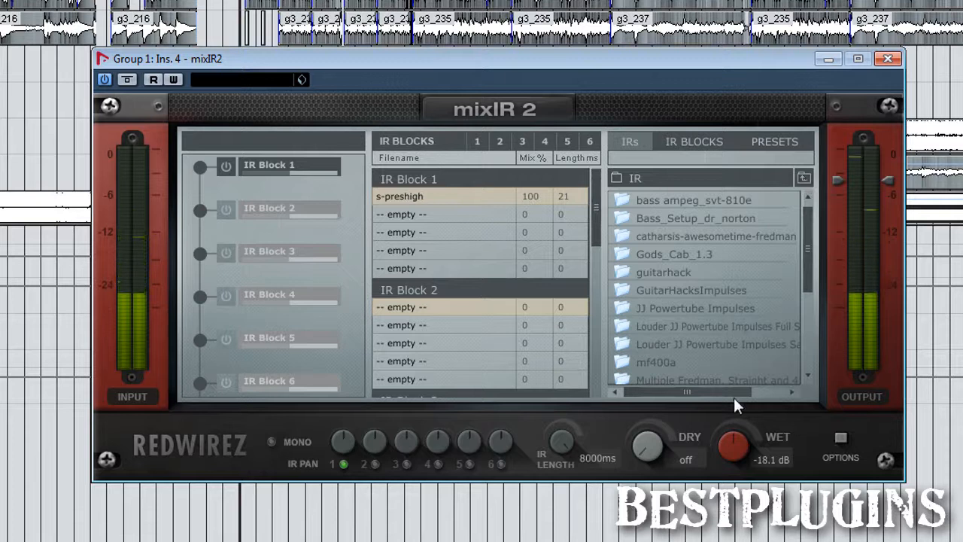
{"action": "scroll", "coordinate": [734, 302], "scroll_direction": "down", "scroll_amount": 4}
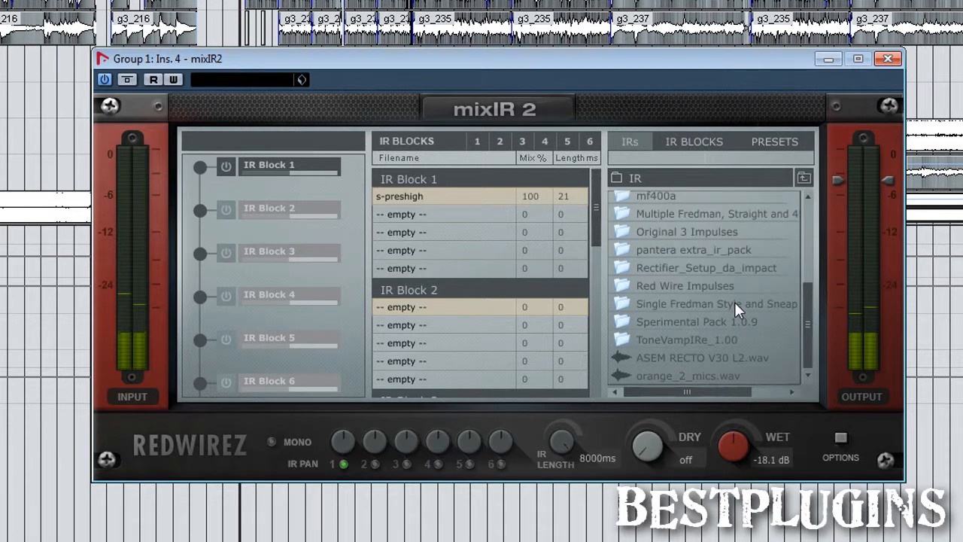
{"action": "double_click", "coordinate": [706, 340]}
{"action": "scroll", "coordinate": [743, 295], "scroll_direction": "down", "scroll_amount": 10}
{"action": "left_click_drag", "start_coordinate": [691, 282], "coordinate": [435, 199]}
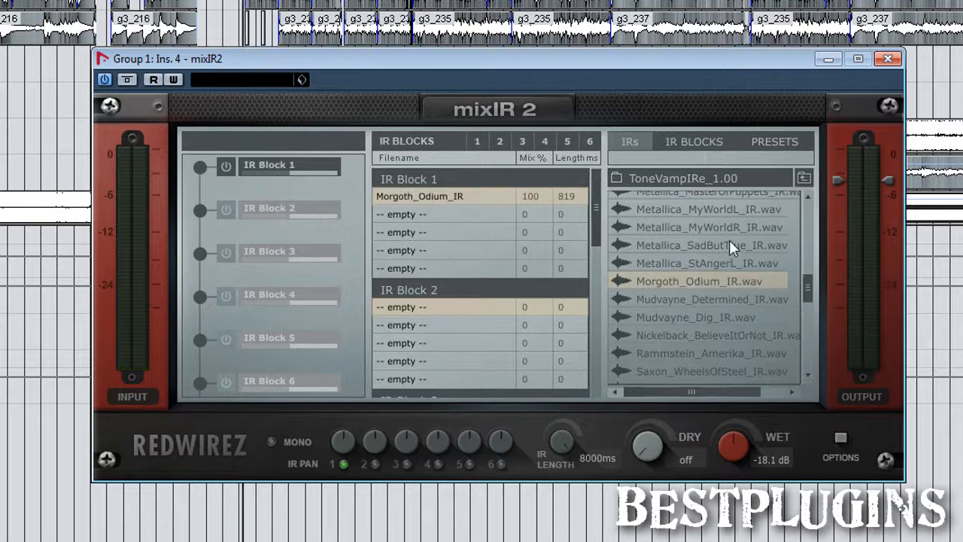
- Try three more ToneVampIRe_1.00 impulses in IR Block 1's first slot, ending with LOG_BlackenTheCursedSunR_IR
{"action": "scroll", "coordinate": [723, 243], "scroll_direction": "up", "scroll_amount": 3}
{"action": "left_click_drag", "start_coordinate": [692, 249], "coordinate": [422, 198]}
{"action": "left_click_drag", "start_coordinate": [705, 278], "coordinate": [500, 194]}
{"action": "left_click_drag", "start_coordinate": [696, 313], "coordinate": [465, 194]}
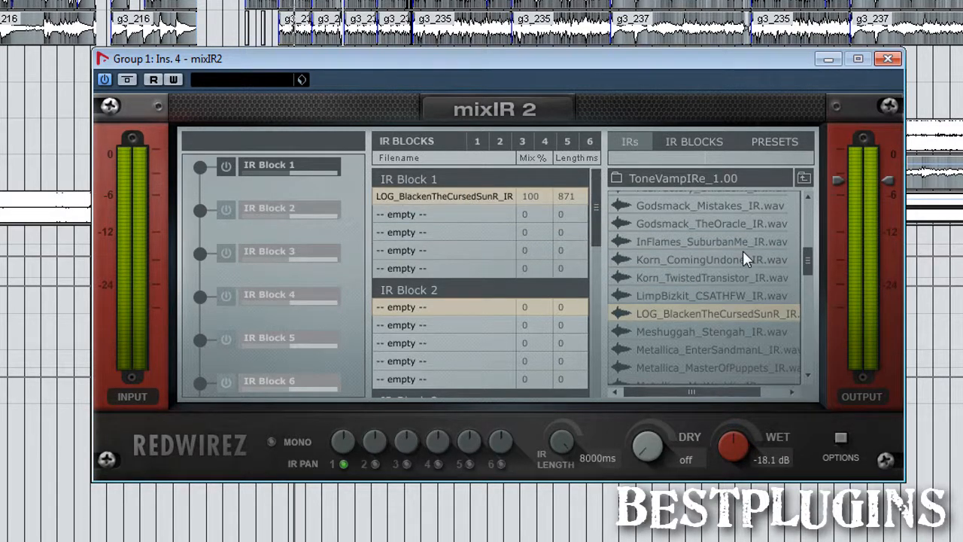
- Go back up to the BIGBox folder and look through its list of cabinet and speaker folders
{"action": "left_click", "coordinate": [802, 180]}
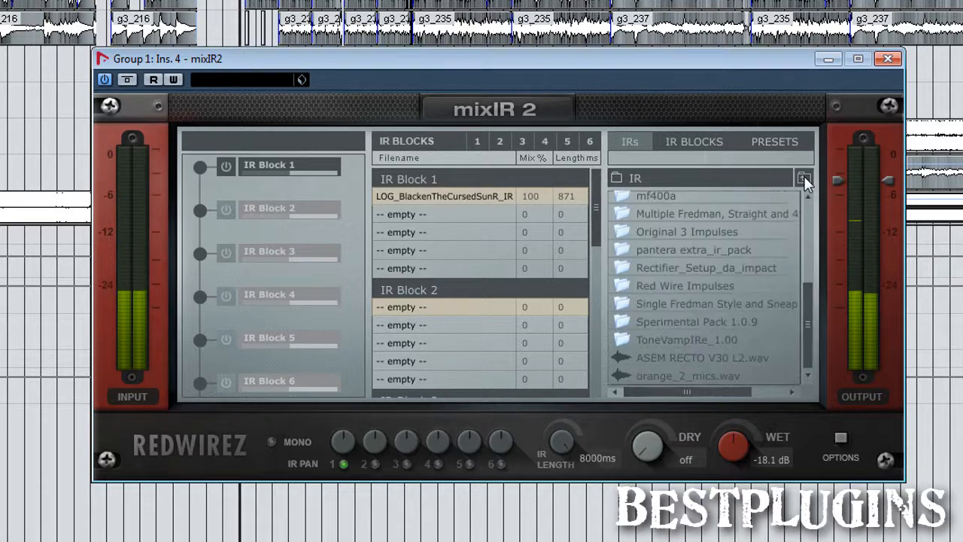
{"action": "left_click", "coordinate": [804, 181]}
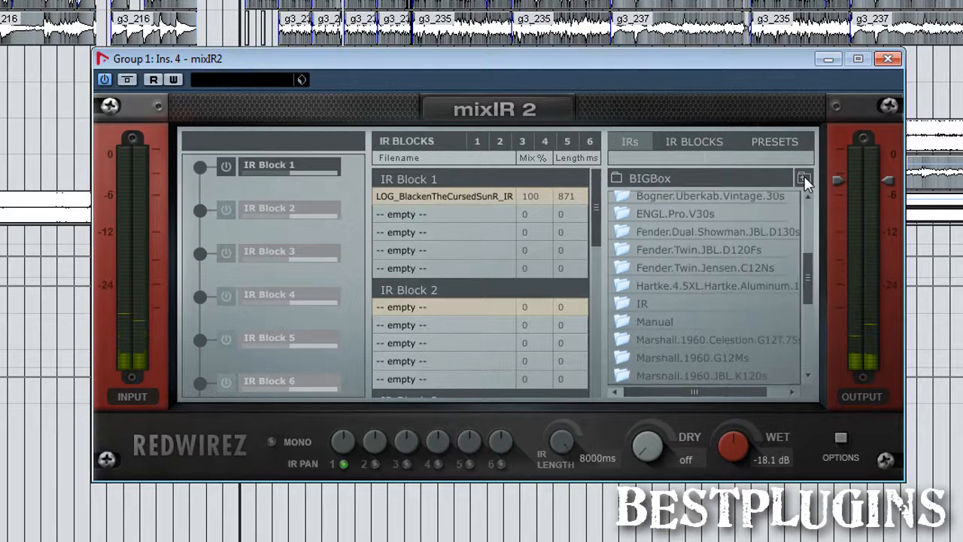
{"action": "scroll", "coordinate": [734, 286], "scroll_direction": "down", "scroll_amount": 3}
{"action": "scroll", "coordinate": [731, 278], "scroll_direction": "down", "scroll_amount": 1}
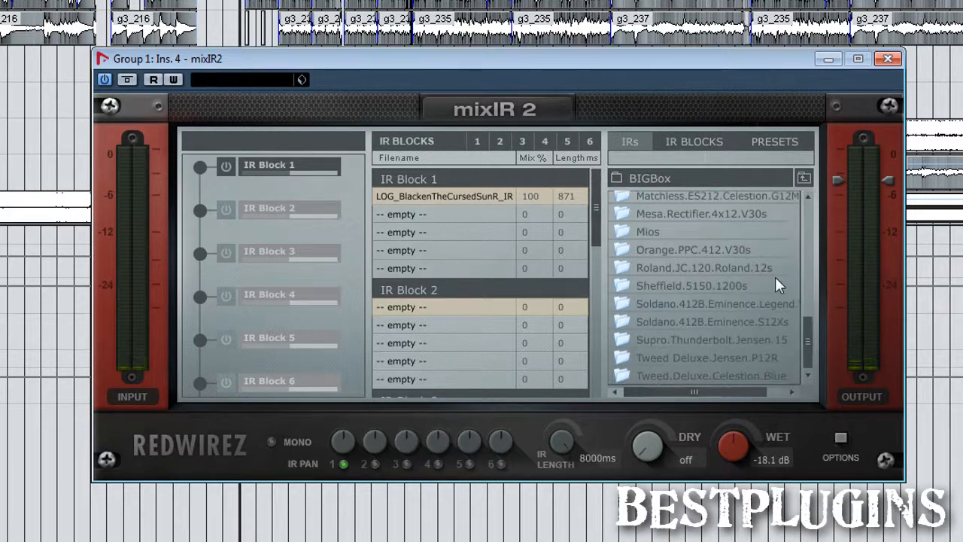
{"action": "scroll", "coordinate": [775, 277], "scroll_direction": "up", "scroll_amount": 5}
{"action": "scroll", "coordinate": [775, 276], "scroll_direction": "up", "scroll_amount": 1}
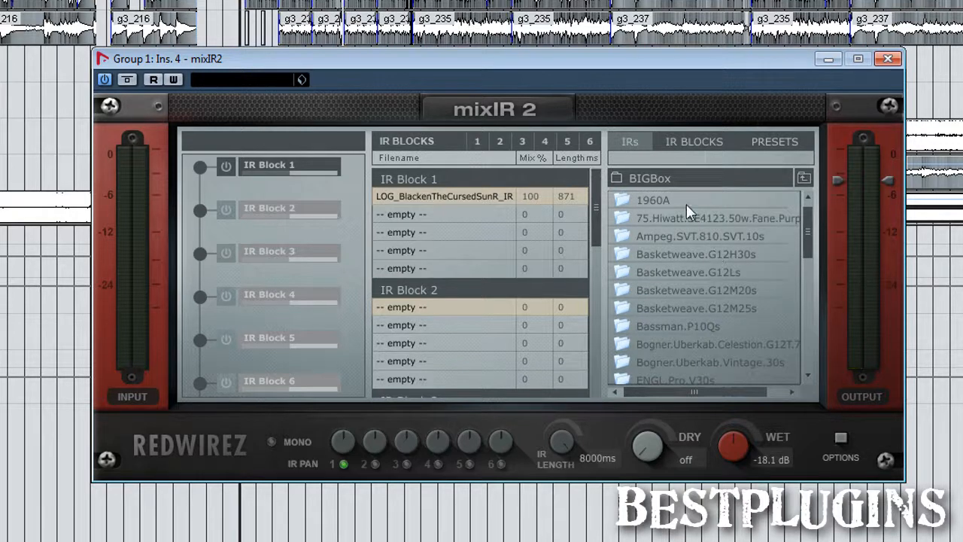
{"action": "scroll", "coordinate": [735, 279], "scroll_direction": "down", "scroll_amount": 2}
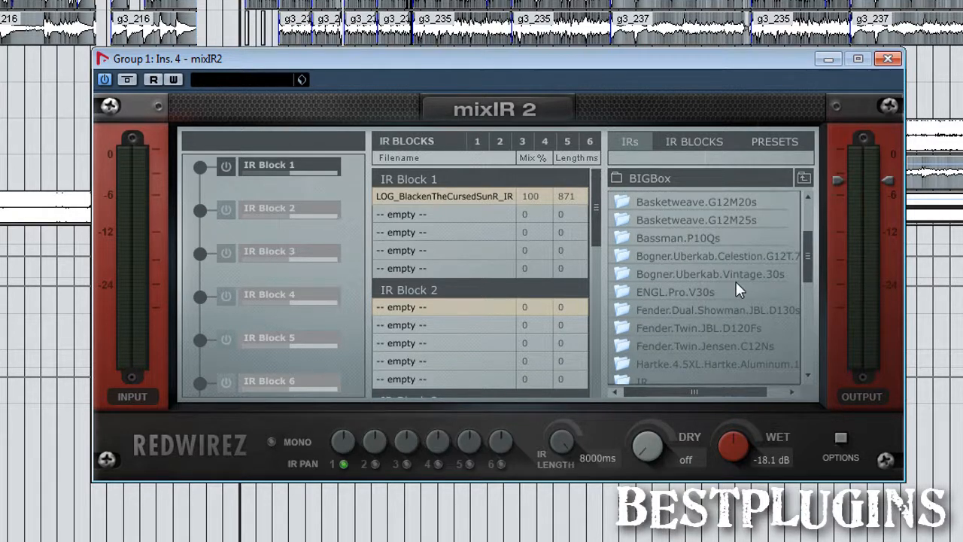
{"action": "scroll", "coordinate": [736, 290], "scroll_direction": "up", "scroll_amount": 2}
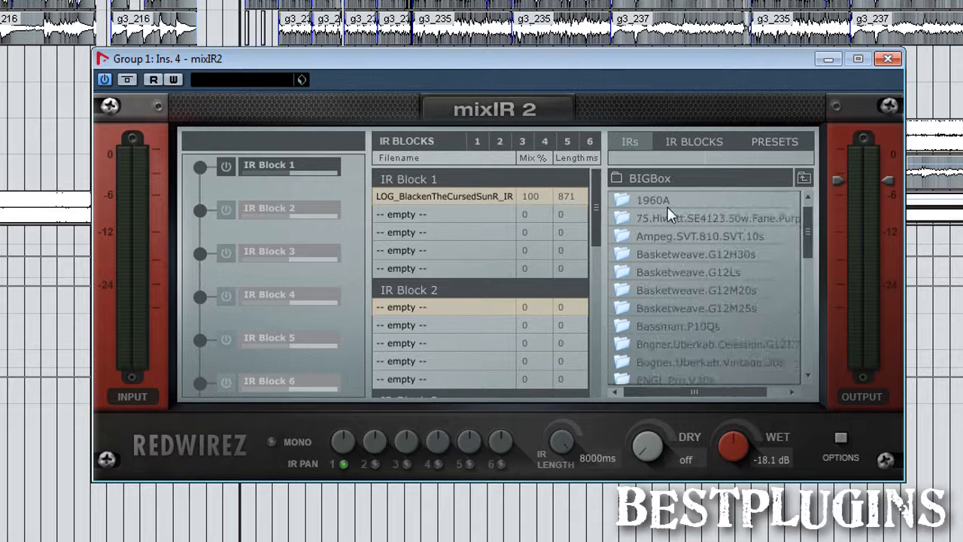
{"action": "scroll", "coordinate": [715, 259], "scroll_direction": "down", "scroll_amount": 10}
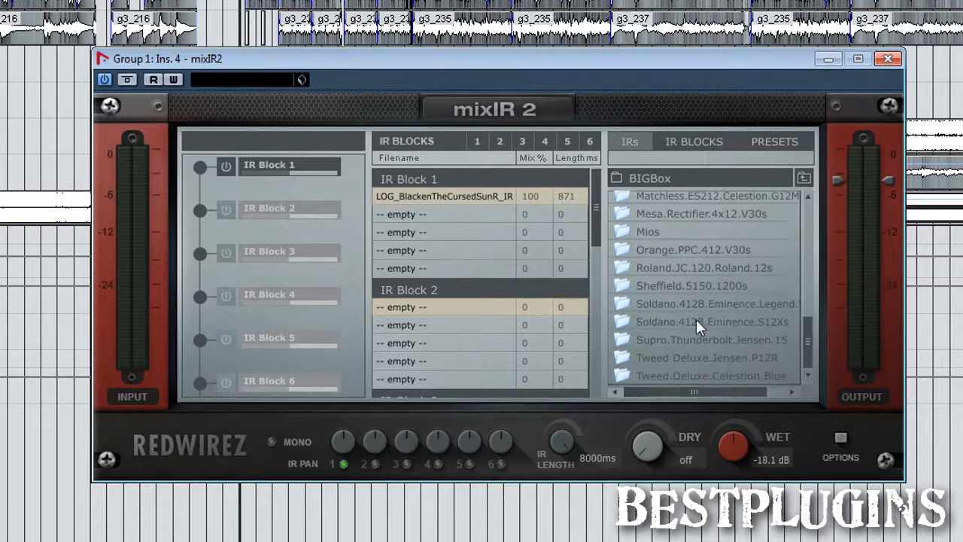
{"action": "scroll", "coordinate": [760, 280], "scroll_direction": "up", "scroll_amount": 10}
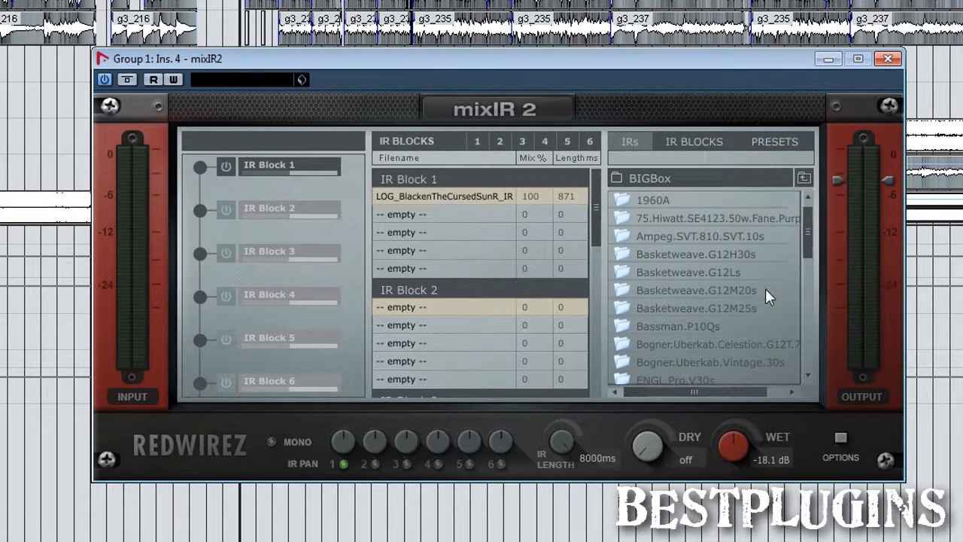
{"action": "scroll", "coordinate": [741, 299], "scroll_direction": "down", "scroll_amount": 2}
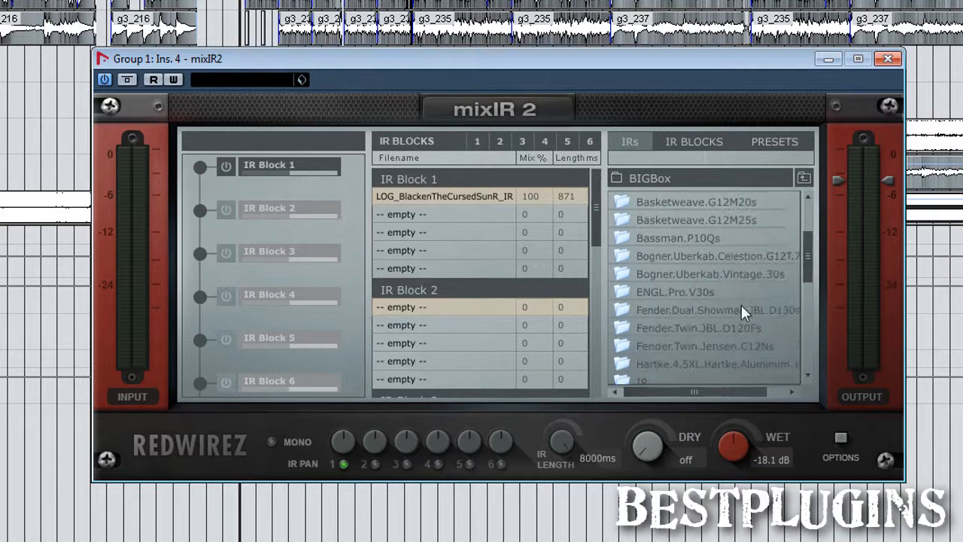
{"action": "scroll", "coordinate": [704, 249], "scroll_direction": "up", "scroll_amount": 2}
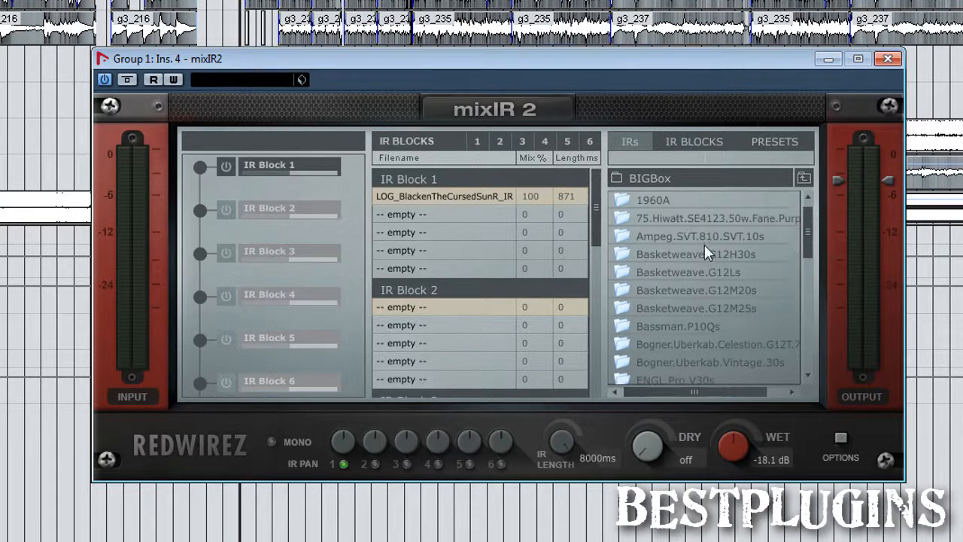
- From 1960A, open the Marshall1960A-G12Ms Shure SM57 folder and load Marshall1960A-G12Ms-SM57-Cap-2in into IR Block 1's first slot
{"action": "double_click", "coordinate": [664, 202]}
{"action": "double_click", "coordinate": [705, 204]}
{"action": "double_click", "coordinate": [706, 204]}
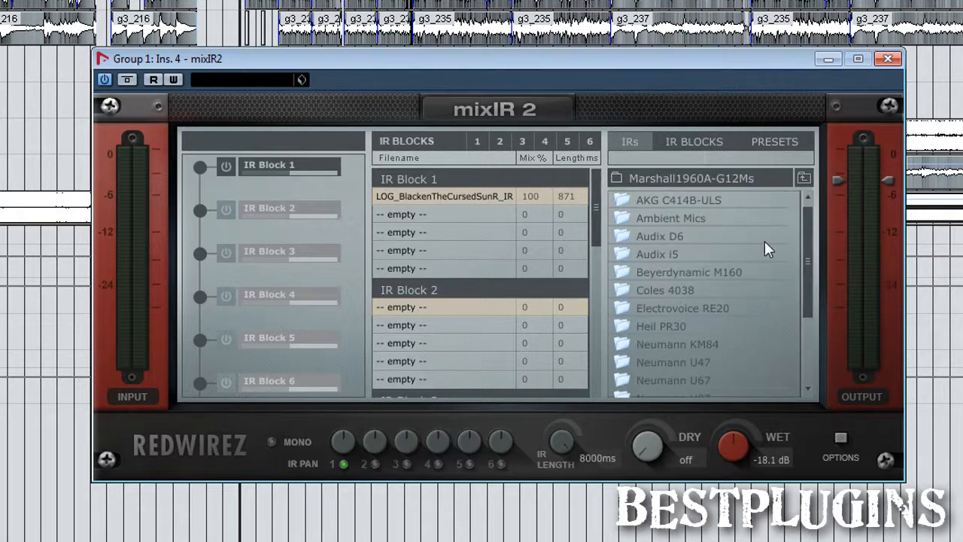
{"action": "scroll", "coordinate": [765, 241], "scroll_direction": "down", "scroll_amount": 3}
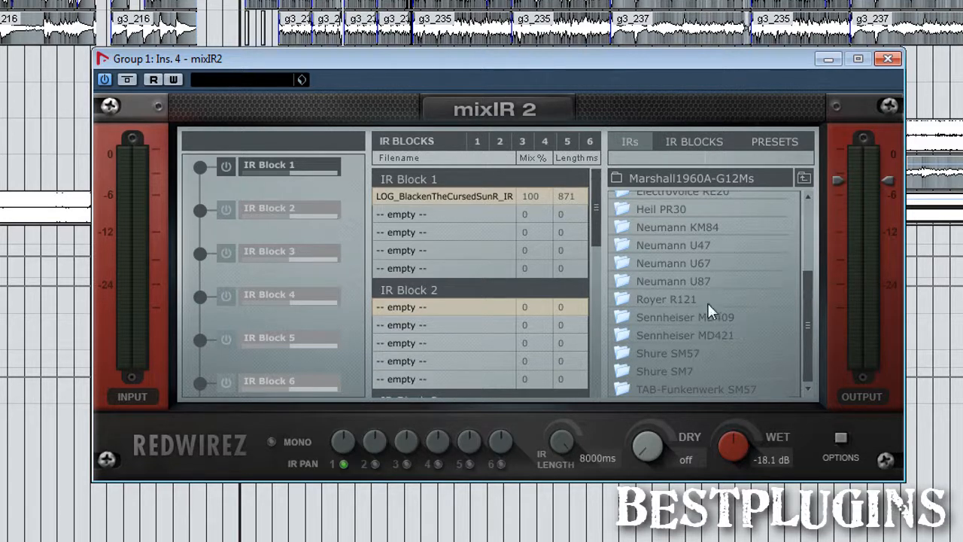
{"action": "double_click", "coordinate": [679, 353]}
{"action": "left_click_drag", "start_coordinate": [752, 271], "coordinate": [467, 193]}
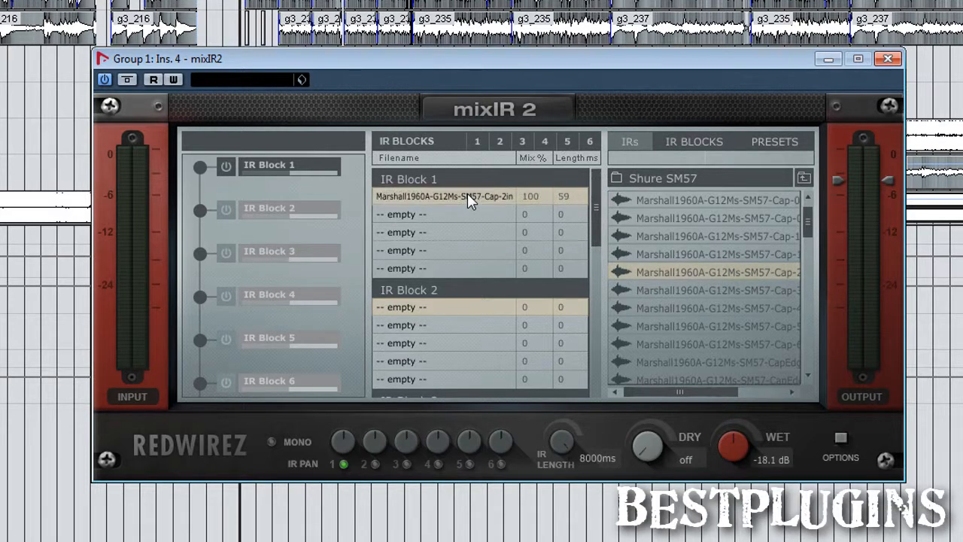
- Review the microphone position and distance variants in the Shure SM57 impulse list
{"action": "left_click_drag", "start_coordinate": [692, 392], "coordinate": [719, 392]}
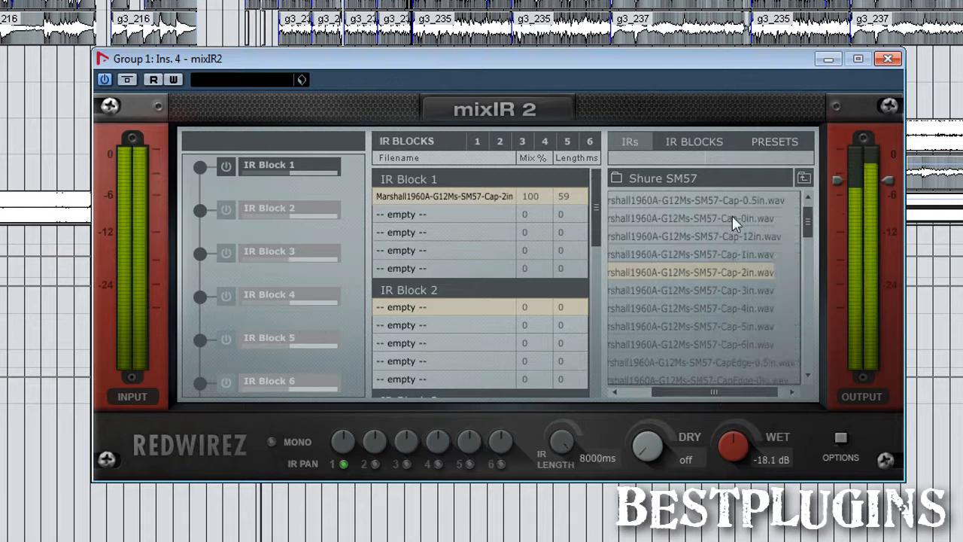
{"action": "scroll", "coordinate": [765, 311], "scroll_direction": "down", "scroll_amount": 6}
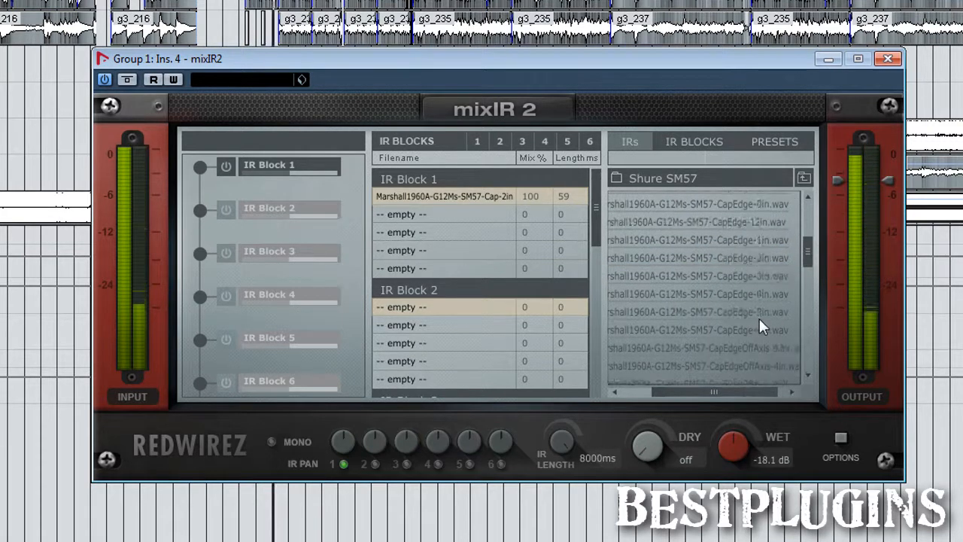
{"action": "scroll", "coordinate": [762, 320], "scroll_direction": "down", "scroll_amount": 4}
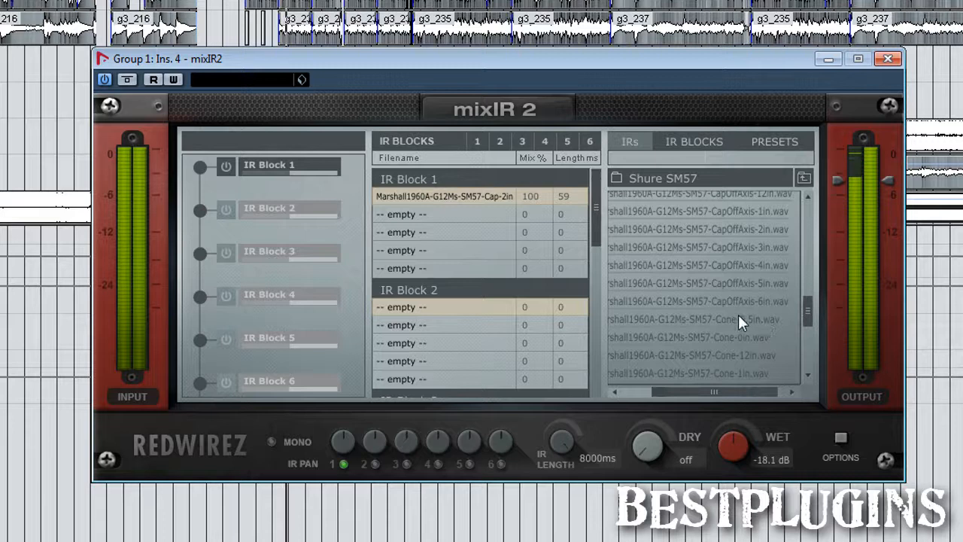
{"action": "scroll", "coordinate": [736, 333], "scroll_direction": "down", "scroll_amount": 5}
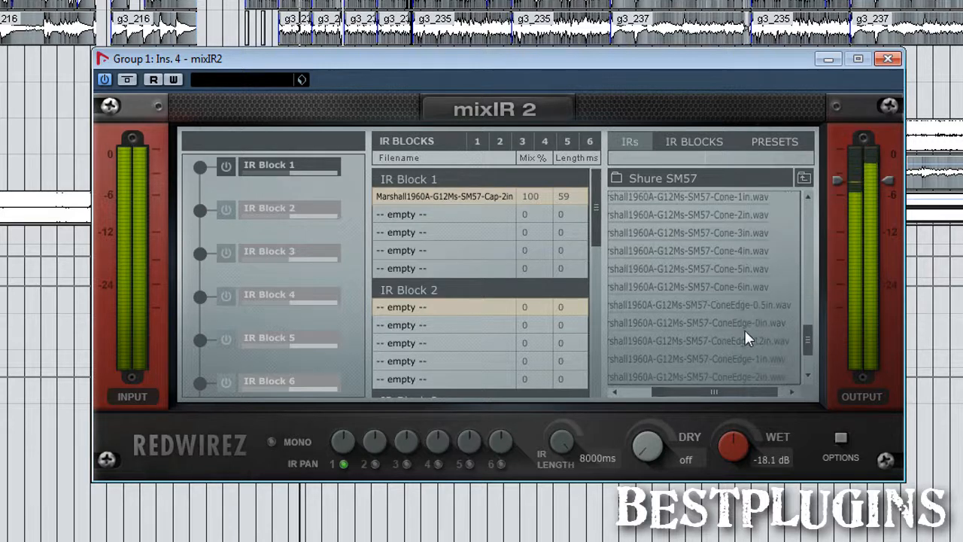
{"action": "scroll", "coordinate": [758, 330], "scroll_direction": "up", "scroll_amount": 6}
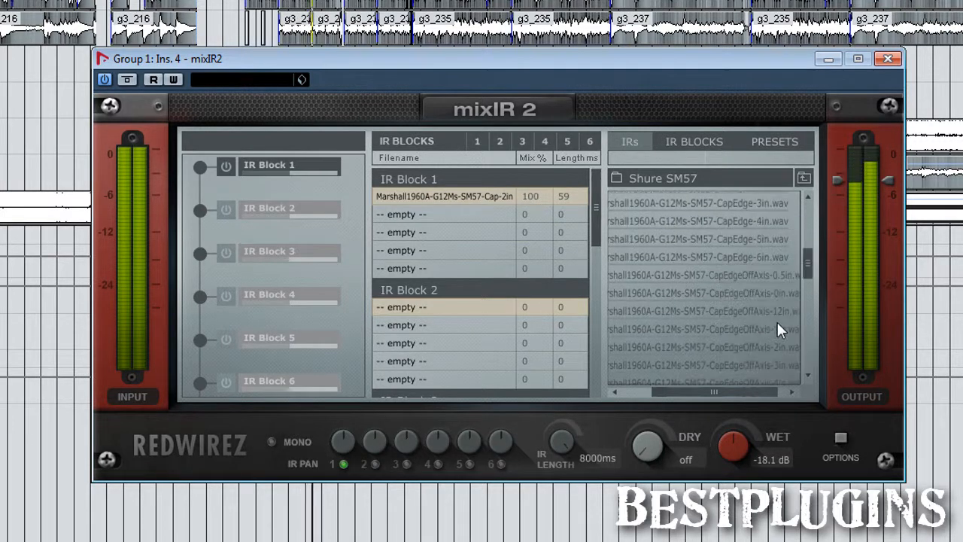
{"action": "scroll", "coordinate": [769, 332], "scroll_direction": "up", "scroll_amount": 5}
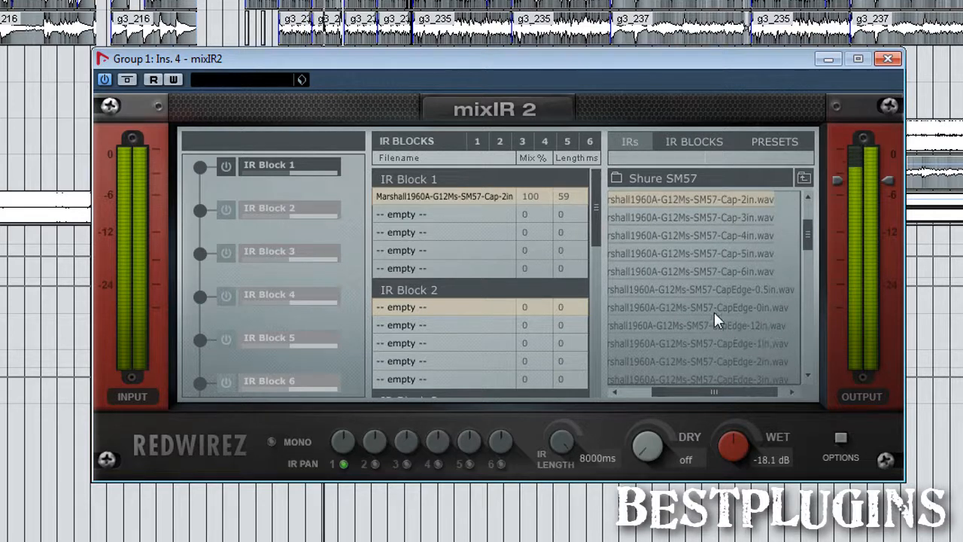
- Audition the Marshall1960A-G12Ms-SM57-CapEdge impulses from 0in through 6in in IR Block 1's first slot
{"action": "left_click_drag", "start_coordinate": [699, 309], "coordinate": [482, 197]}
{"action": "left_click_drag", "start_coordinate": [733, 343], "coordinate": [486, 200]}
{"action": "left_click_drag", "start_coordinate": [738, 360], "coordinate": [481, 199]}
{"action": "scroll", "coordinate": [751, 296], "scroll_direction": "down", "scroll_amount": 2}
{"action": "left_click_drag", "start_coordinate": [753, 292], "coordinate": [486, 195]}
{"action": "left_click_drag", "start_coordinate": [714, 308], "coordinate": [491, 195]}
{"action": "left_click_drag", "start_coordinate": [707, 325], "coordinate": [485, 194]}
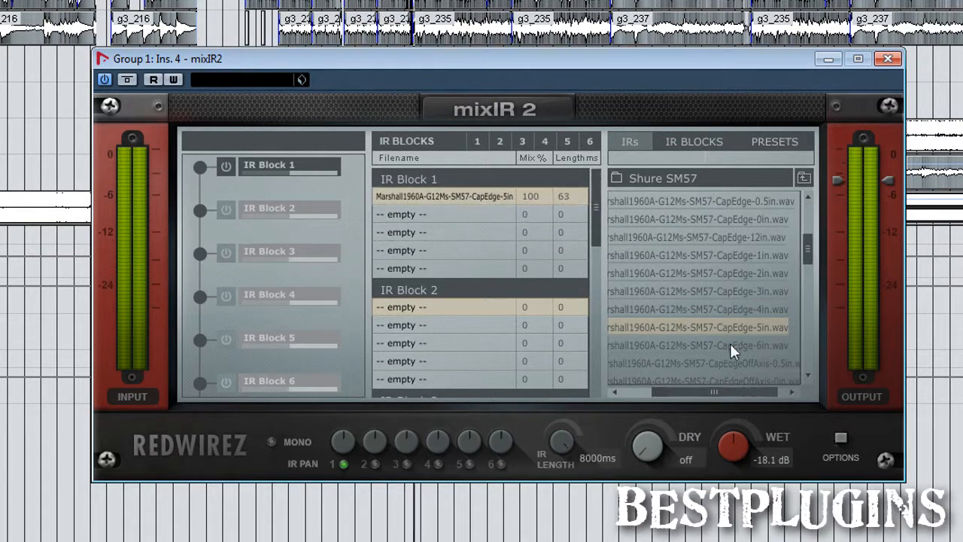
{"action": "left_click_drag", "start_coordinate": [730, 344], "coordinate": [494, 198]}
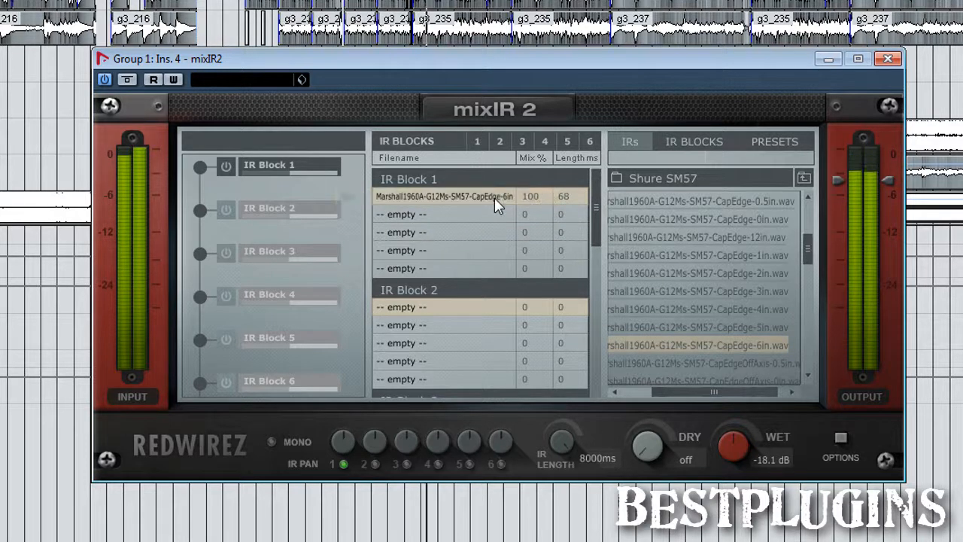
- Load Marshall1960A-G12Ms-SM57-CapEdgeOffAxis-6in into IR Block 1's first slot
{"action": "scroll", "coordinate": [748, 276], "scroll_direction": "down", "scroll_amount": 3}
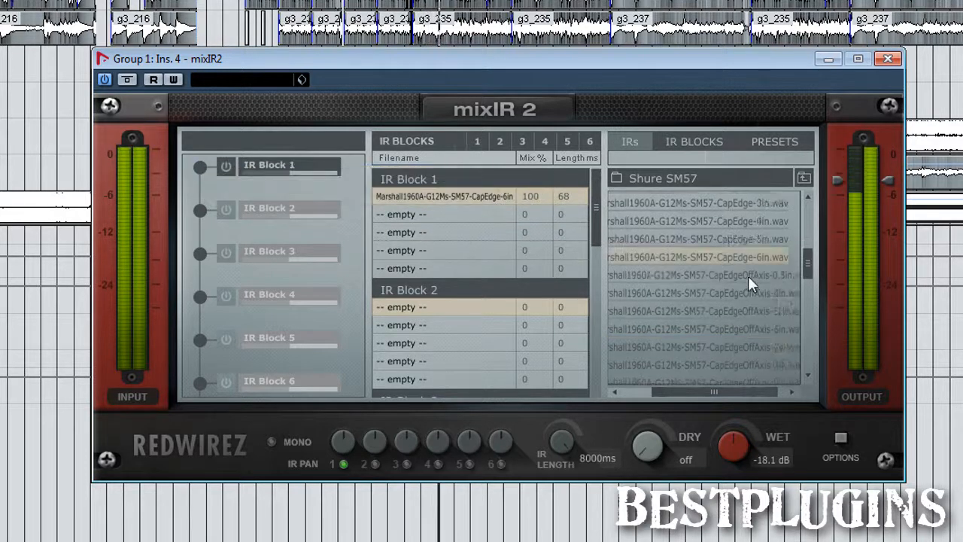
{"action": "left_click_drag", "start_coordinate": [736, 334], "coordinate": [480, 192]}
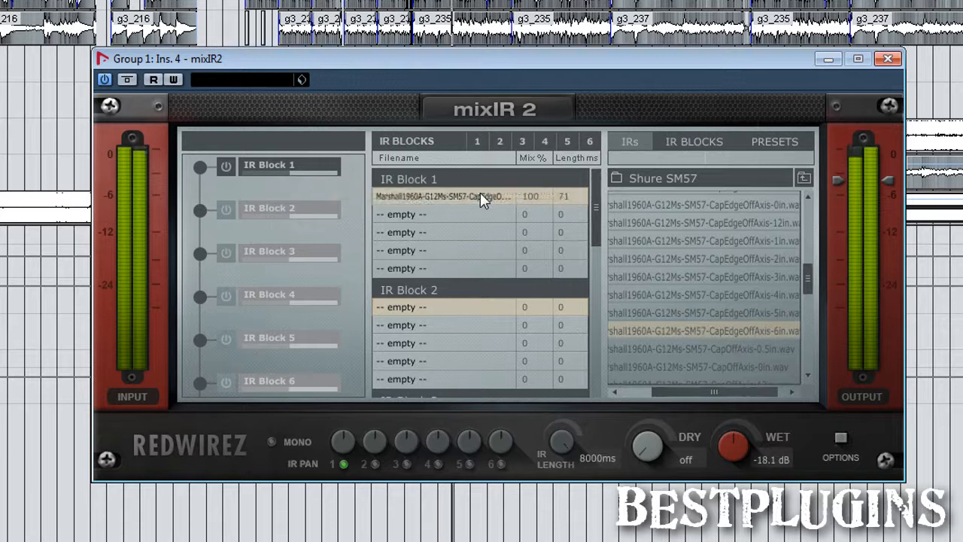
{"action": "scroll", "coordinate": [737, 274], "scroll_direction": "up", "scroll_amount": 6}
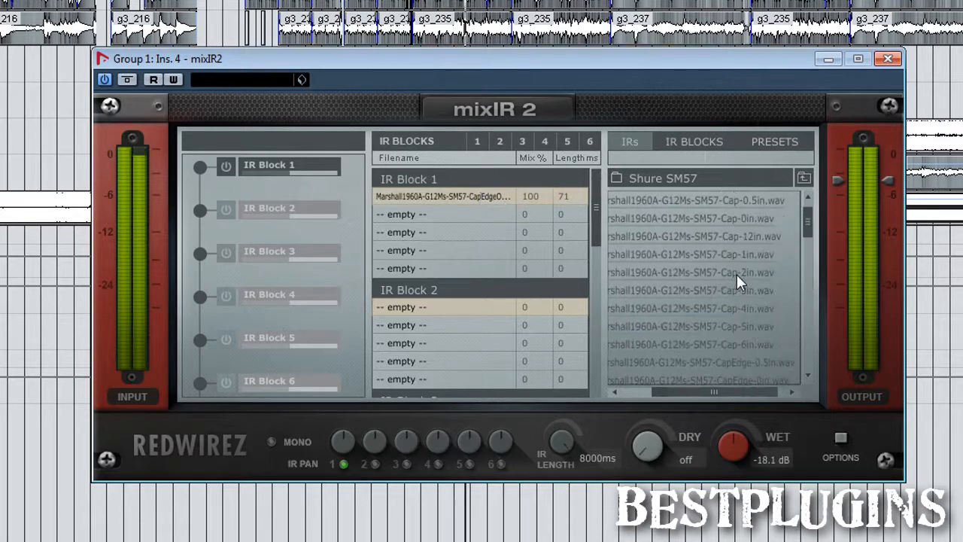
{"action": "scroll", "coordinate": [737, 274], "scroll_direction": "up", "scroll_amount": 3}
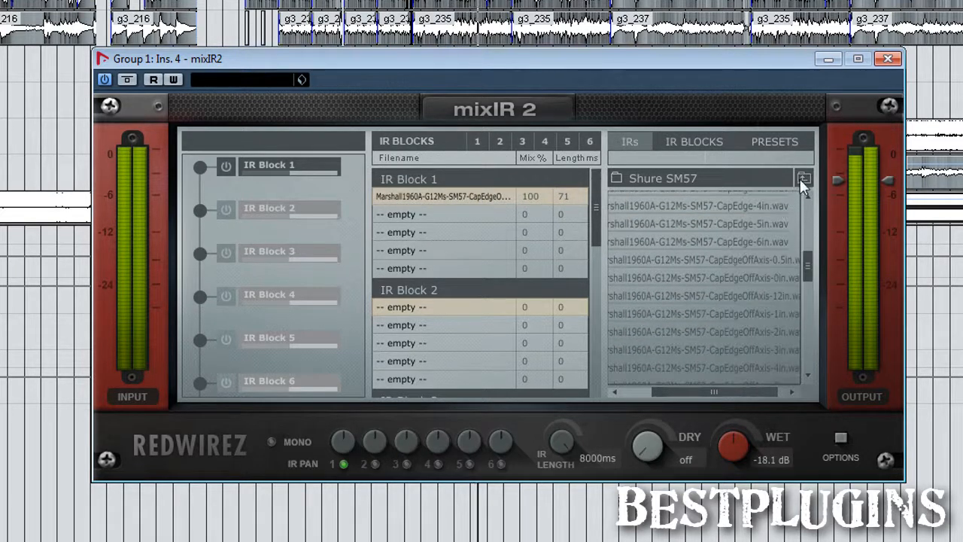
- Return from the Shure SM57 folder to BIGBox, checking the Marshall1960A-G12Ms microphone folders and the list of cabinets
{"action": "left_click", "coordinate": [802, 178]}
{"action": "left_click", "coordinate": [727, 283]}
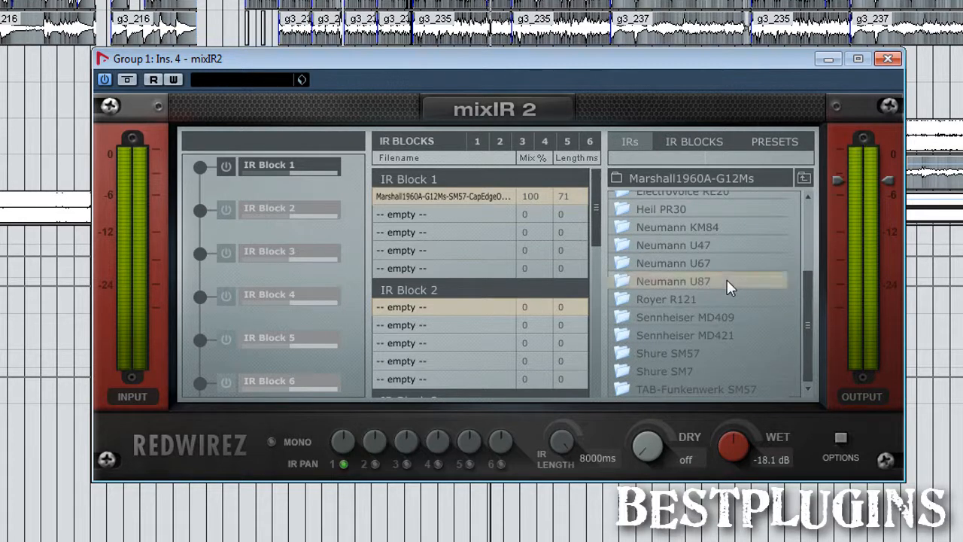
{"action": "left_click_drag", "start_coordinate": [804, 308], "coordinate": [805, 236]}
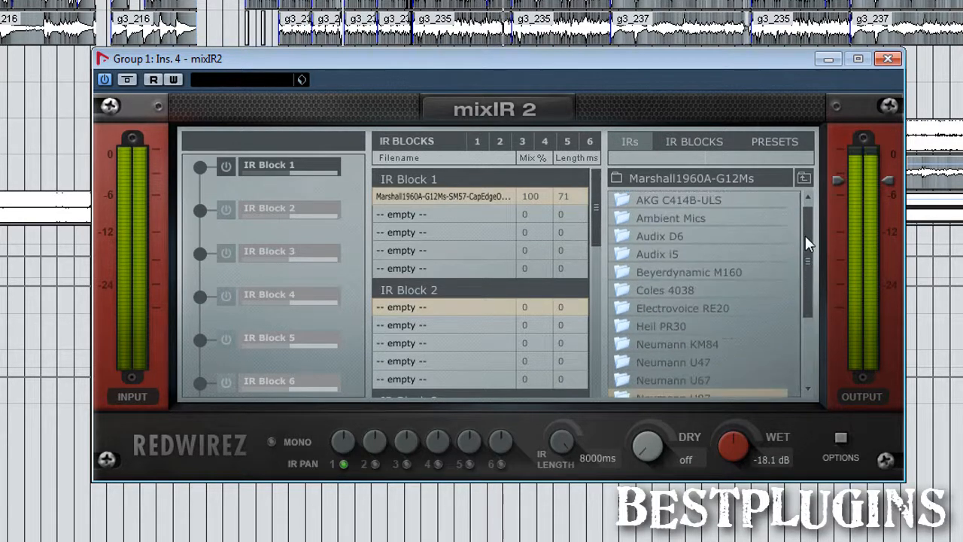
{"action": "left_click", "coordinate": [802, 179]}
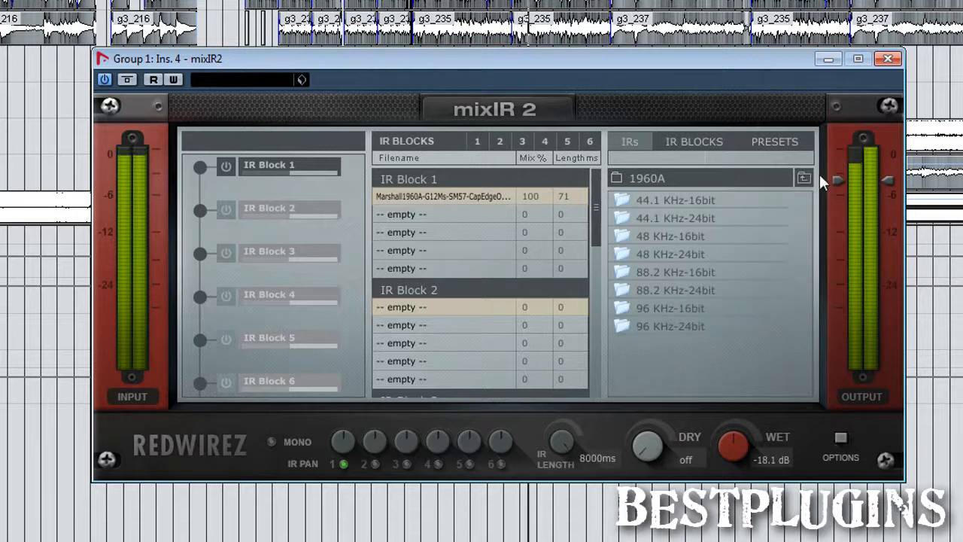
{"action": "left_click", "coordinate": [804, 179]}
{"action": "scroll", "coordinate": [755, 264], "scroll_direction": "down", "scroll_amount": 10}
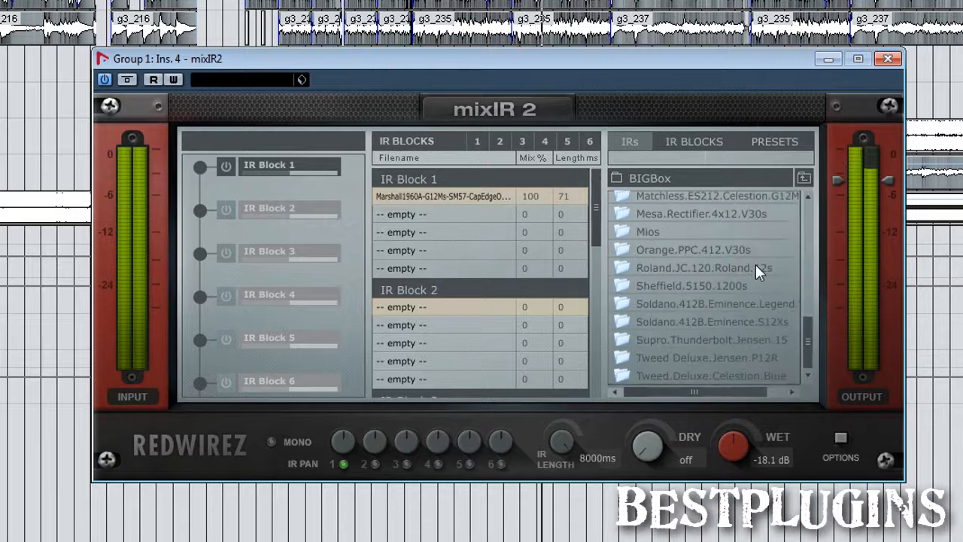
{"action": "scroll", "coordinate": [750, 275], "scroll_direction": "up", "scroll_amount": 10}
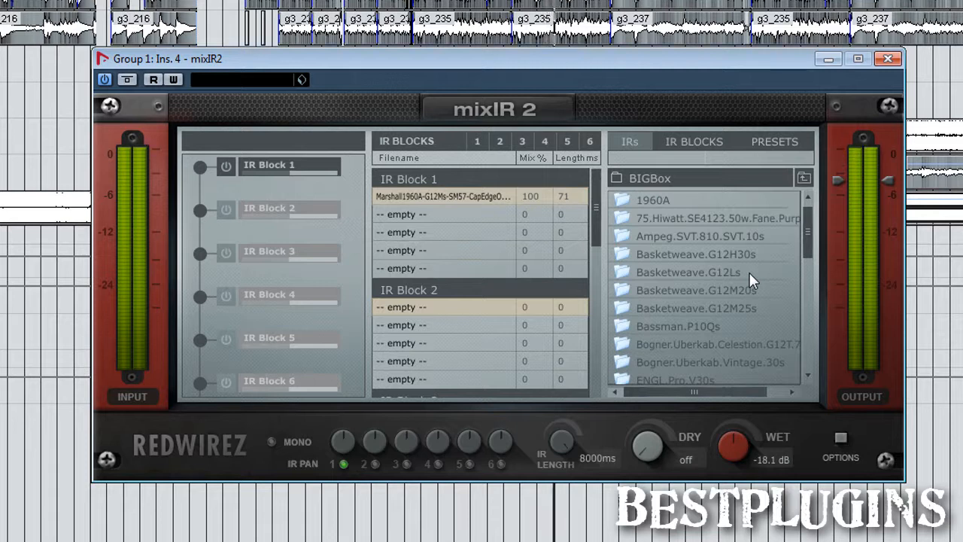
{"action": "scroll", "coordinate": [705, 251], "scroll_direction": "down", "scroll_amount": 4}
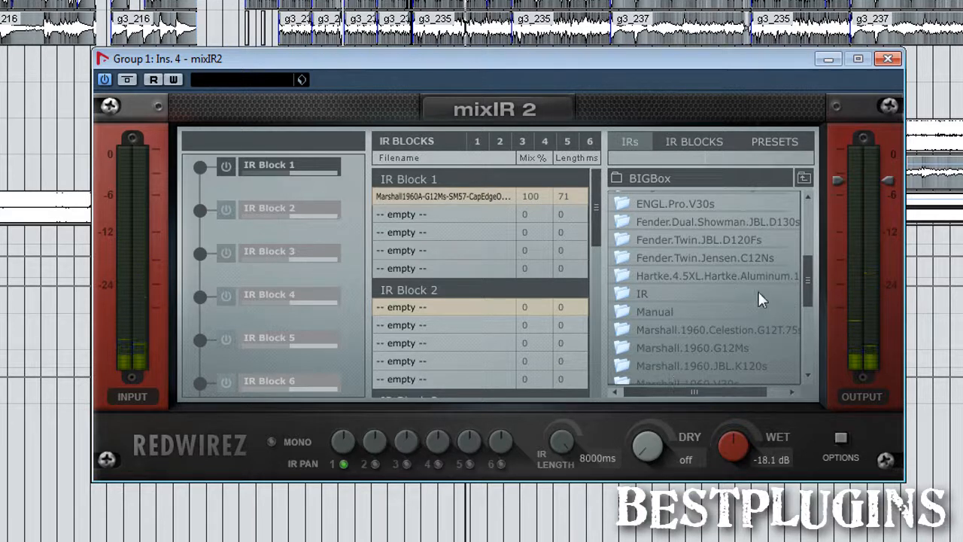
- From the IR folder, open catharsis-awesometime-fredman and load s-preshigh into IR Block 2's first slot
{"action": "left_click", "coordinate": [695, 290]}
{"action": "double_click", "coordinate": [695, 294]}
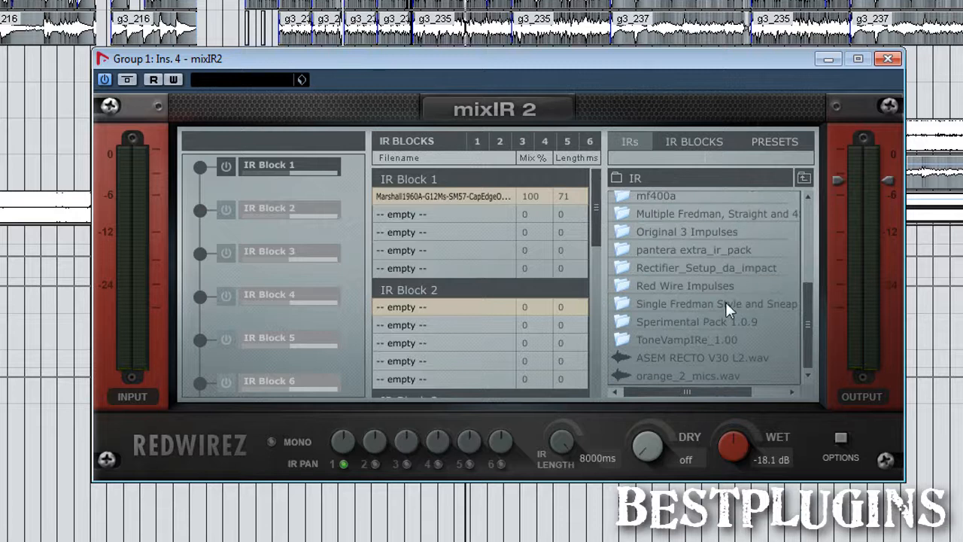
{"action": "scroll", "coordinate": [730, 293], "scroll_direction": "up", "scroll_amount": 3}
{"action": "double_click", "coordinate": [746, 237]}
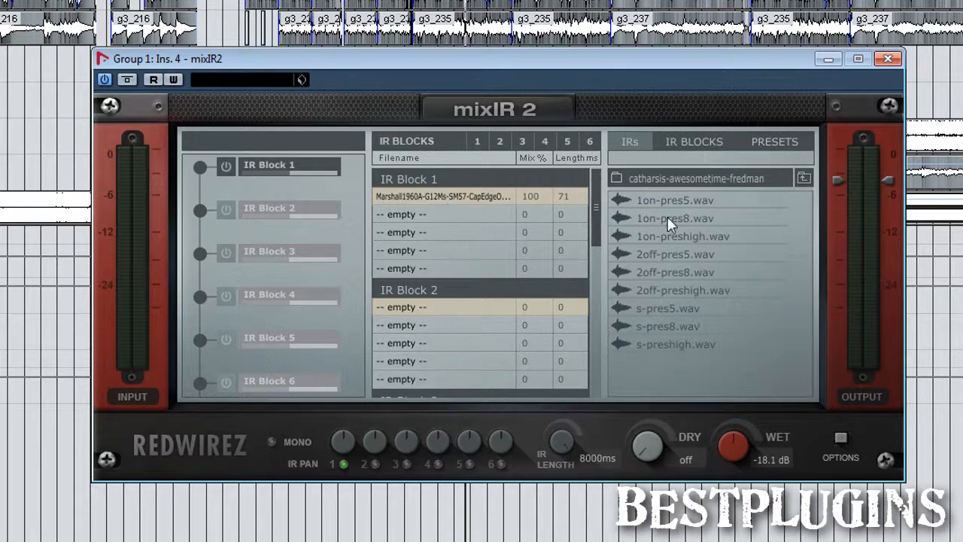
{"action": "left_click_drag", "start_coordinate": [683, 346], "coordinate": [410, 307]}
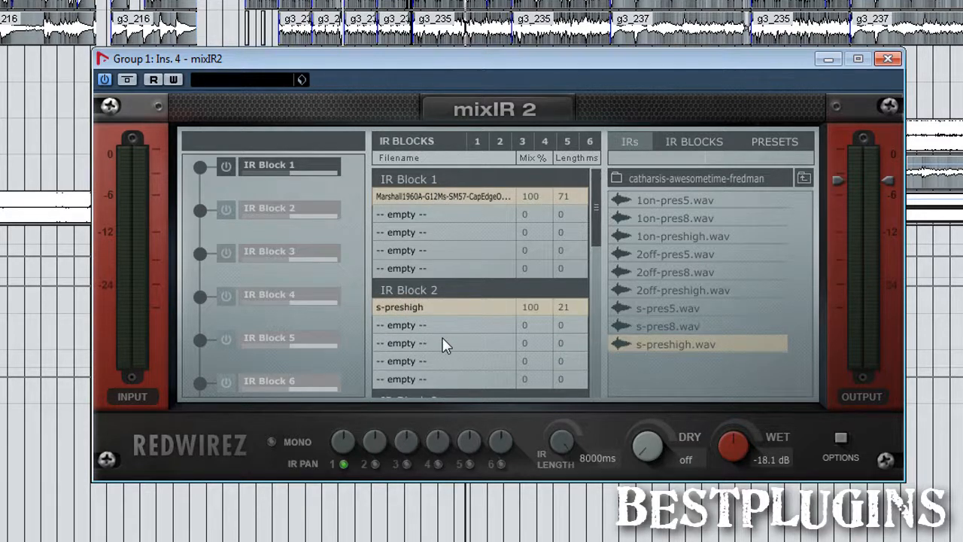
- Enable IR Block 2 and compare the sound by switching IR Blocks 1 and 2 off and on in turn
{"action": "left_click", "coordinate": [228, 211]}
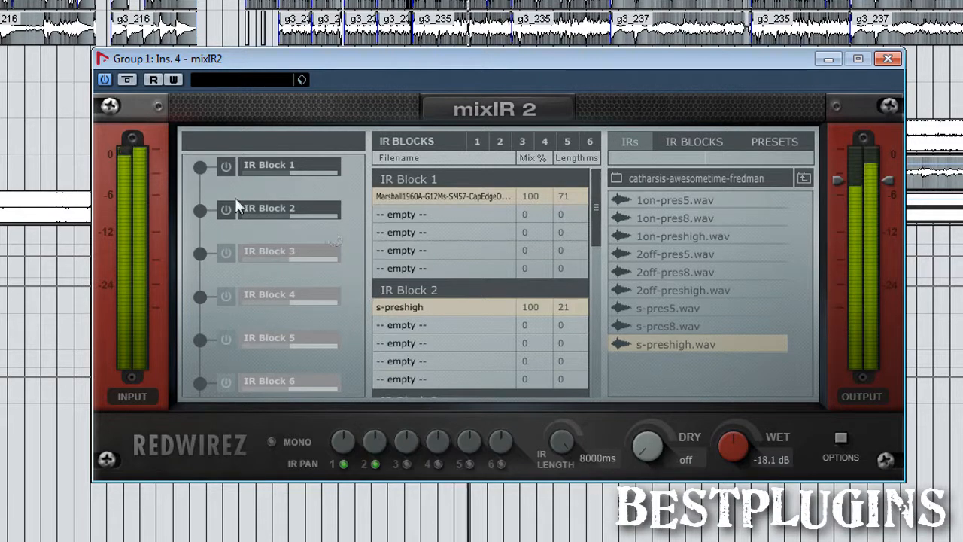
{"action": "left_click", "coordinate": [226, 166]}
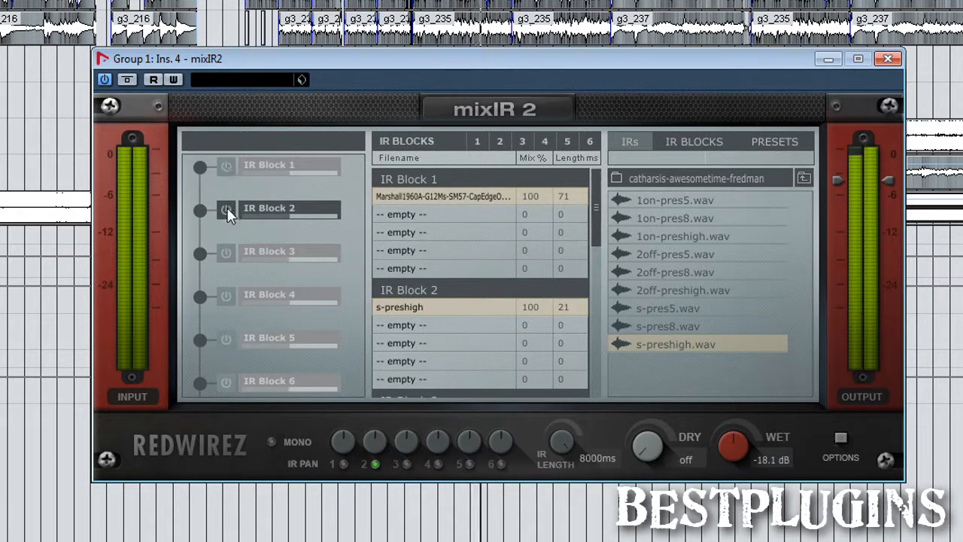
{"action": "left_click", "coordinate": [226, 166]}
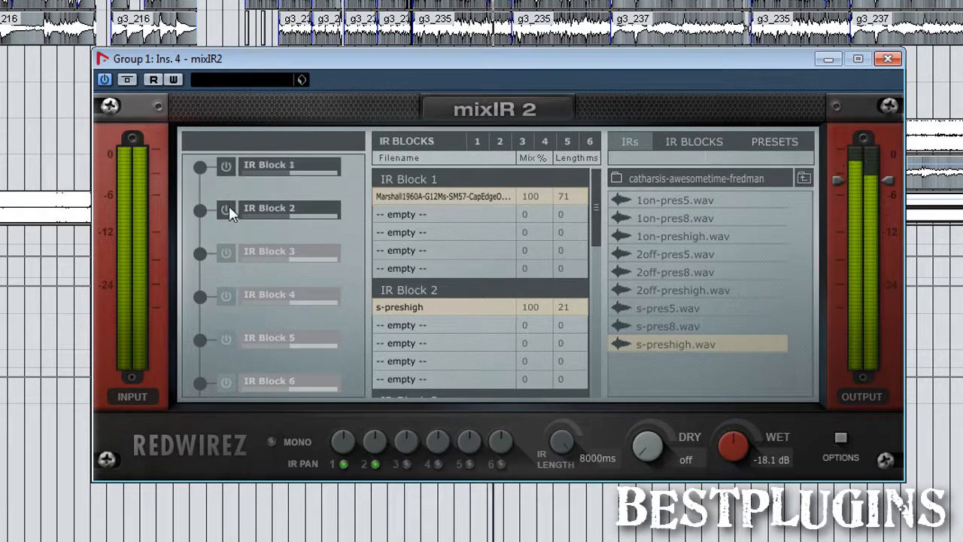
{"action": "left_click", "coordinate": [228, 208]}
{"action": "left_click", "coordinate": [227, 209]}
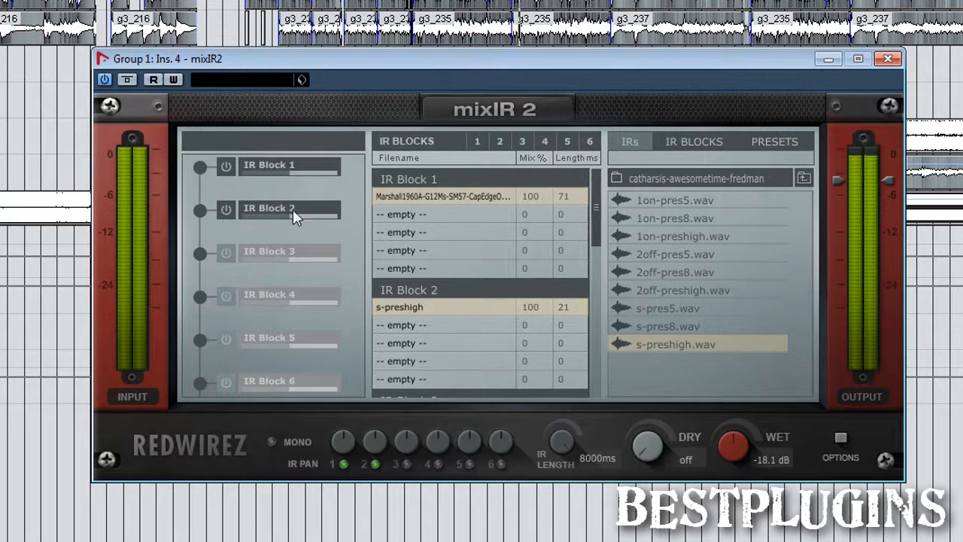
- Rebalance the block levels, with IR Block 1 at about one third and IR Block 2 at about three quarters
{"action": "left_click_drag", "start_coordinate": [290, 216], "coordinate": [299, 192]}
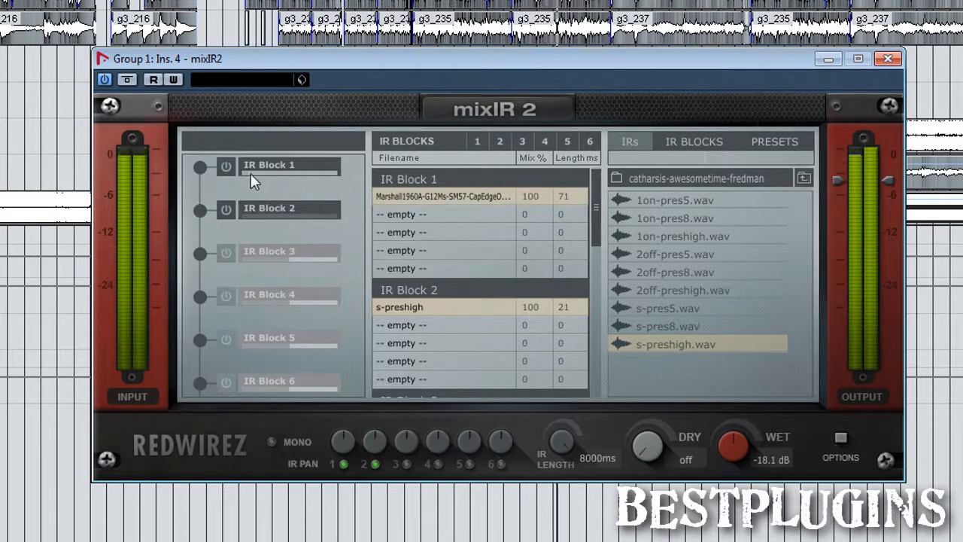
{"action": "left_click_drag", "start_coordinate": [250, 173], "coordinate": [311, 217]}
{"action": "left_click_drag", "start_coordinate": [280, 173], "coordinate": [252, 174]}
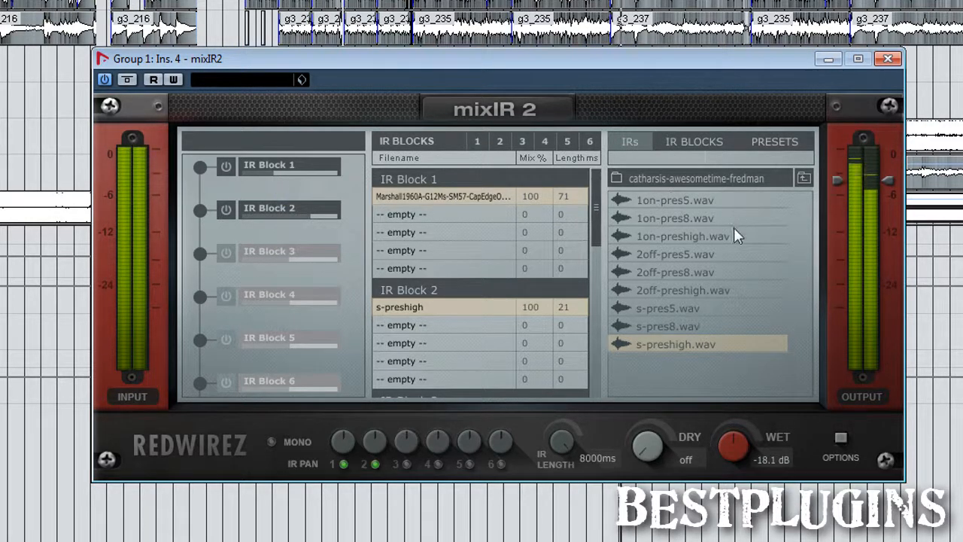
- Open the TS folder under Gods_Cab_1.3, 44.1, SM57 and browse to the 2_inch_cone_near impulses
{"action": "left_click", "coordinate": [802, 178]}
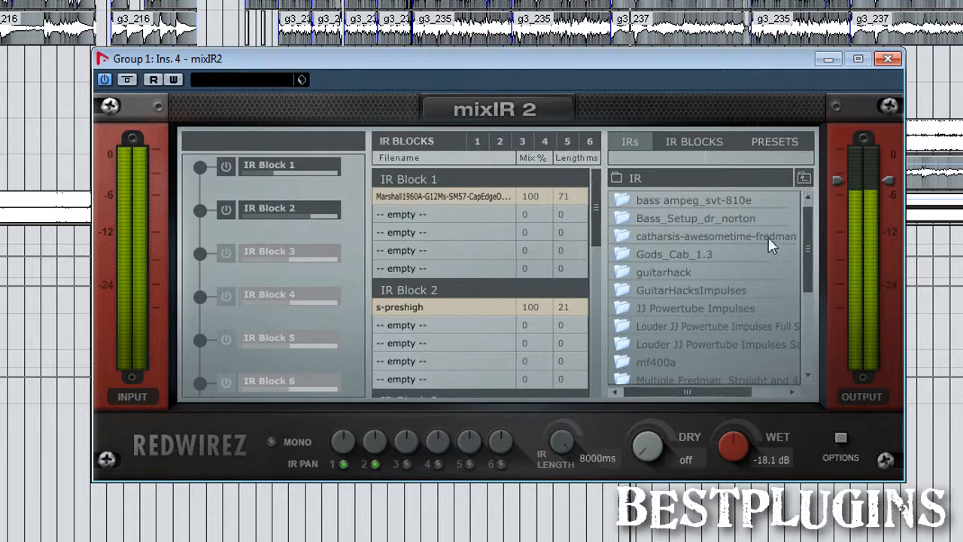
{"action": "double_click", "coordinate": [682, 254]}
{"action": "double_click", "coordinate": [663, 200]}
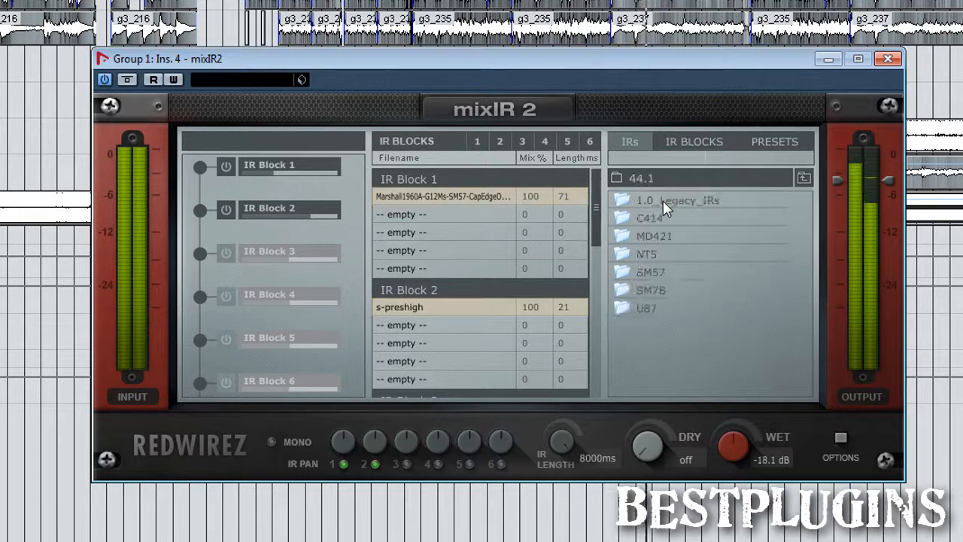
{"action": "double_click", "coordinate": [678, 275]}
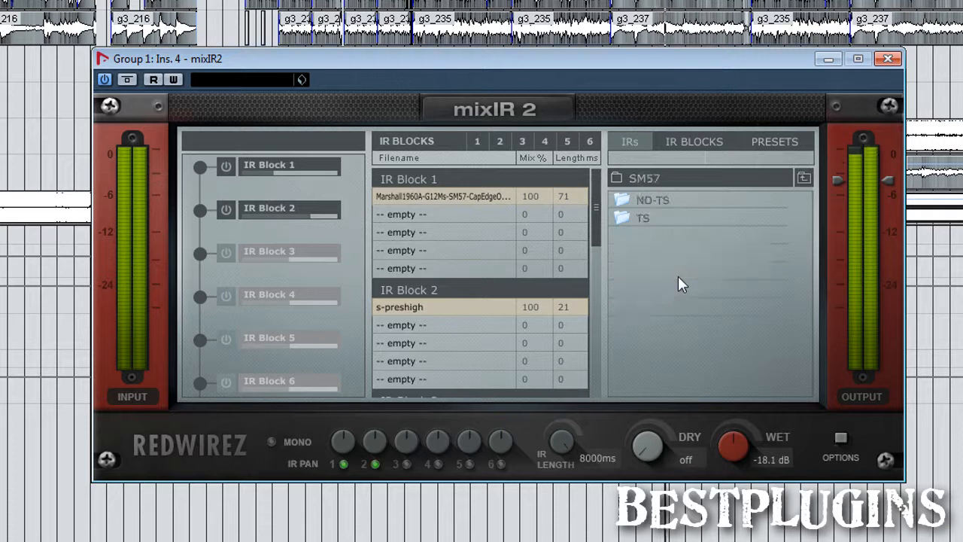
{"action": "double_click", "coordinate": [669, 214]}
{"action": "scroll", "coordinate": [748, 274], "scroll_direction": "down", "scroll_amount": 5}
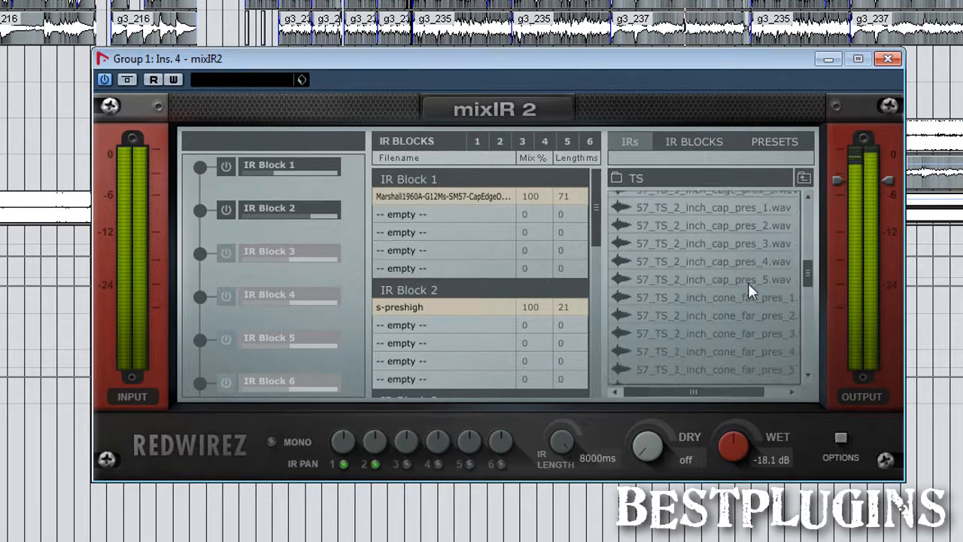
{"action": "scroll", "coordinate": [594, 234], "scroll_direction": "down", "scroll_amount": 3}
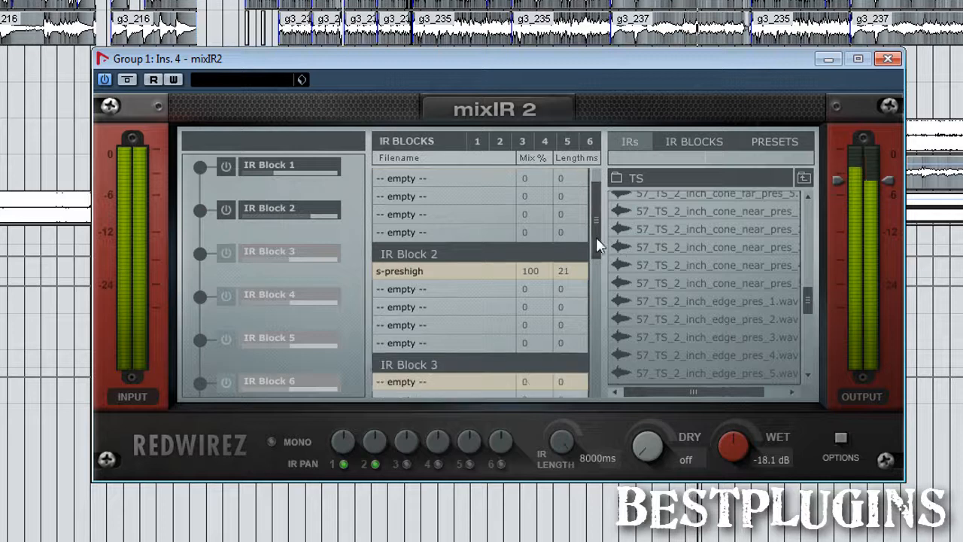
- Load 57_TS_2_inch_cone_near_pres_5 into IR Block 3's first slot and blend the enabled block in at about one third level
{"action": "left_click_drag", "start_coordinate": [689, 280], "coordinate": [441, 333]}
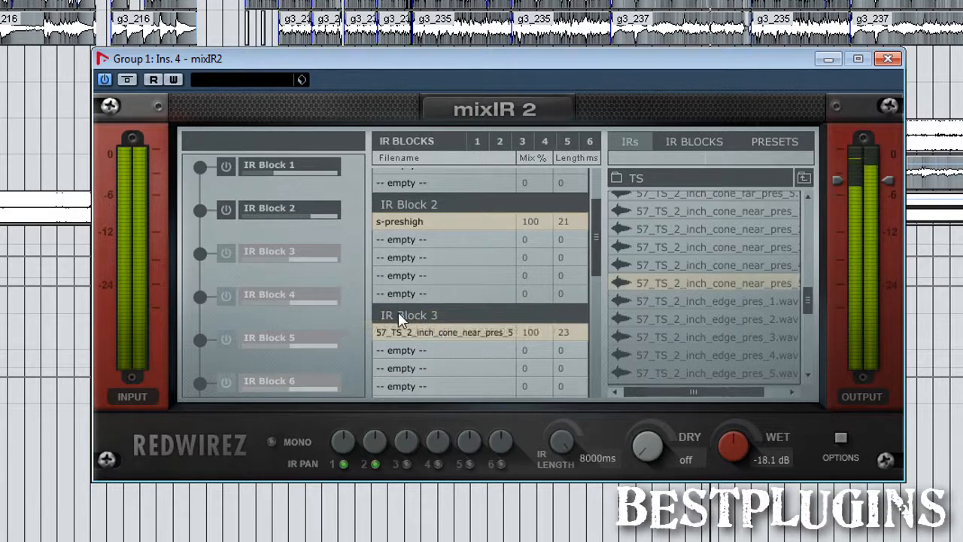
{"action": "left_click", "coordinate": [226, 253]}
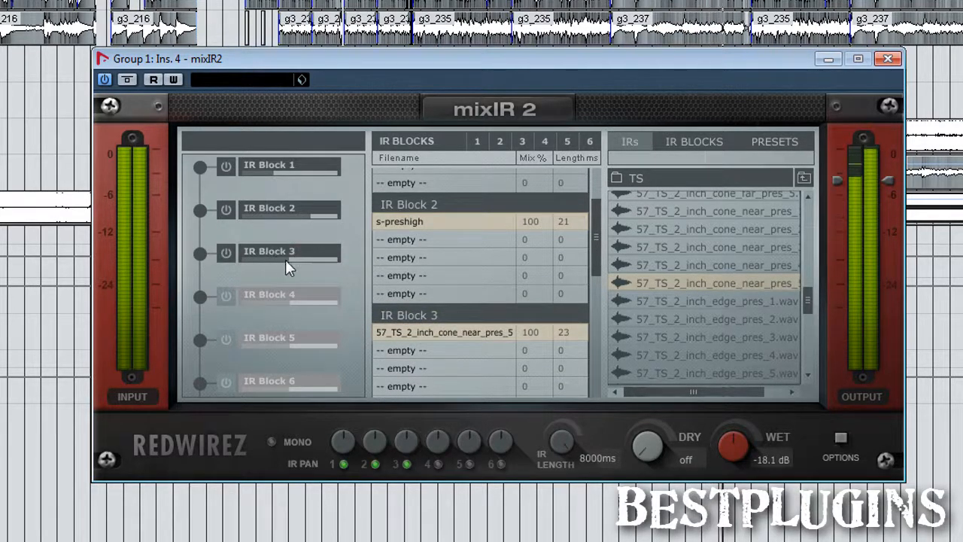
{"action": "mouse_move", "coordinate": [288, 268]}
{"action": "left_mouse_down"}
{"action": "mouse_move", "coordinate": [264, 266]}
{"action": "mouse_move", "coordinate": [338, 268]}
{"action": "mouse_move", "coordinate": [266, 264]}
{"action": "mouse_move", "coordinate": [283, 260]}
{"action": "left_mouse_up"}
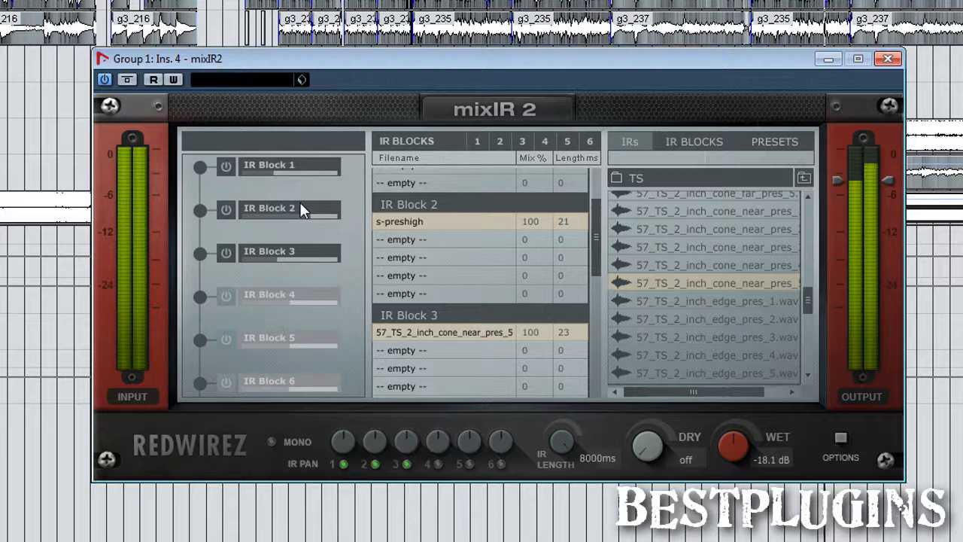
- Start exporting the composite IR as Impulse Response.wav to the Desktop, cancel the export and return to the IR blocks
{"action": "left_click", "coordinate": [840, 437]}
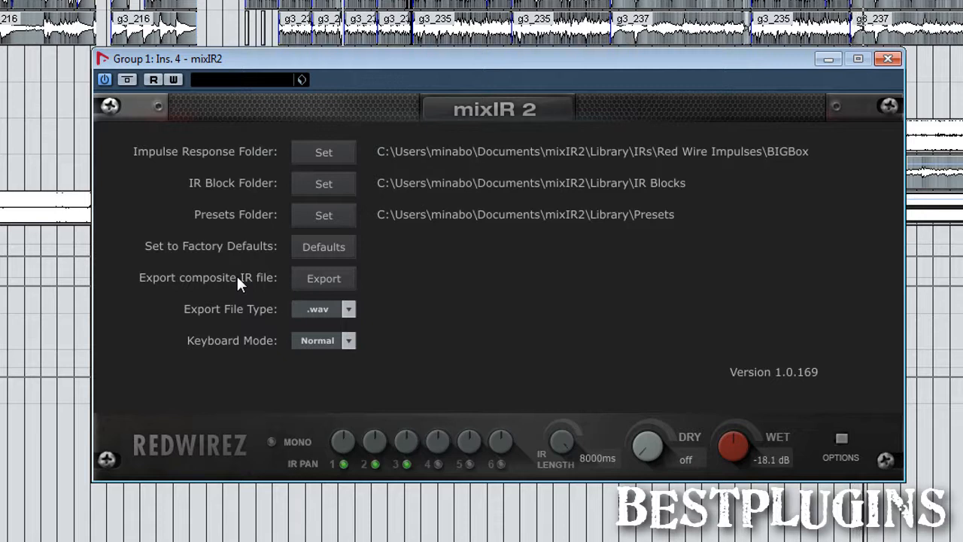
{"action": "left_click", "coordinate": [327, 277]}
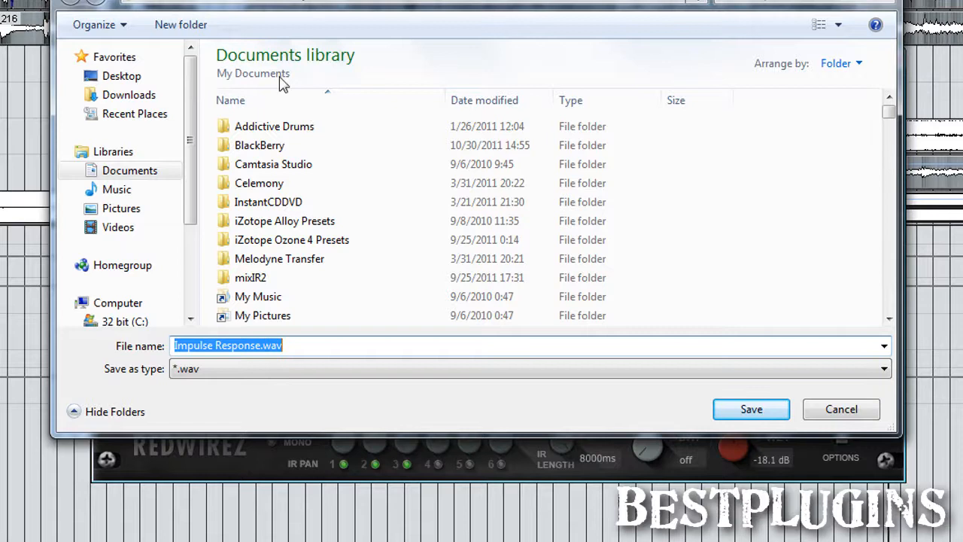
{"action": "left_click", "coordinate": [124, 78]}
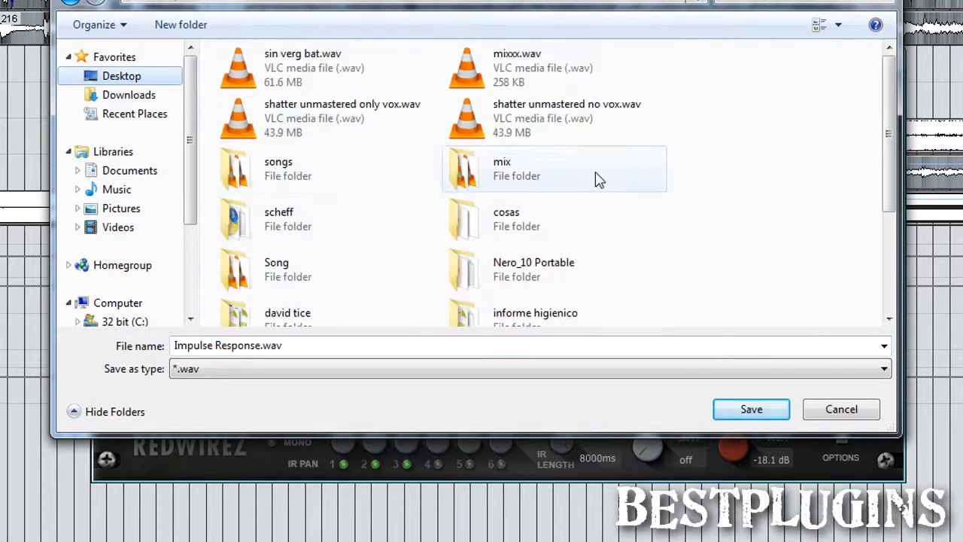
{"action": "left_click", "coordinate": [340, 345]}
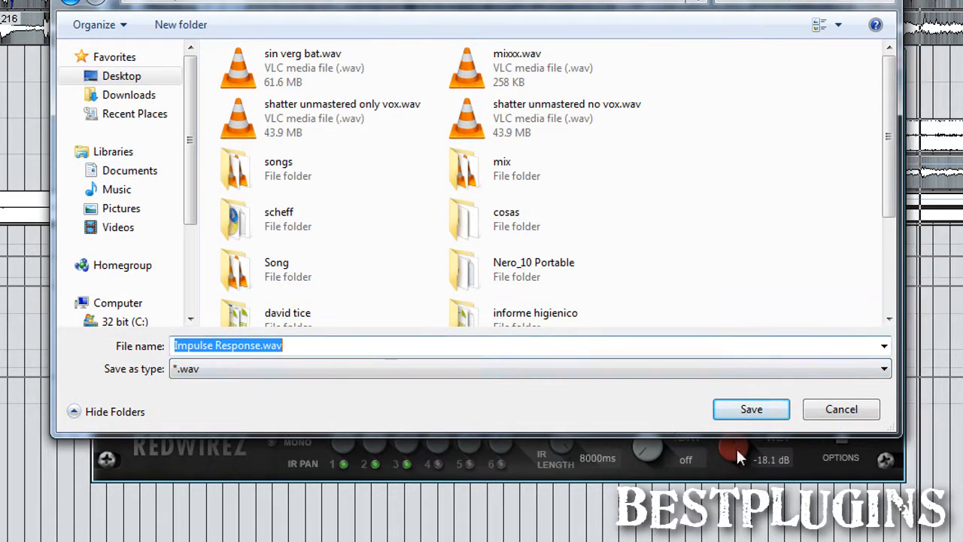
{"action": "left_click", "coordinate": [847, 410]}
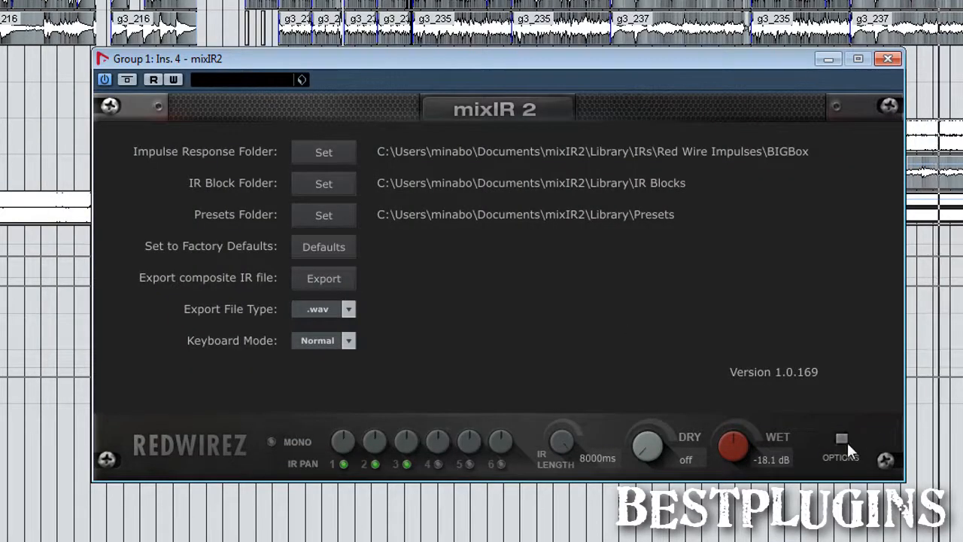
{"action": "left_click", "coordinate": [841, 438]}
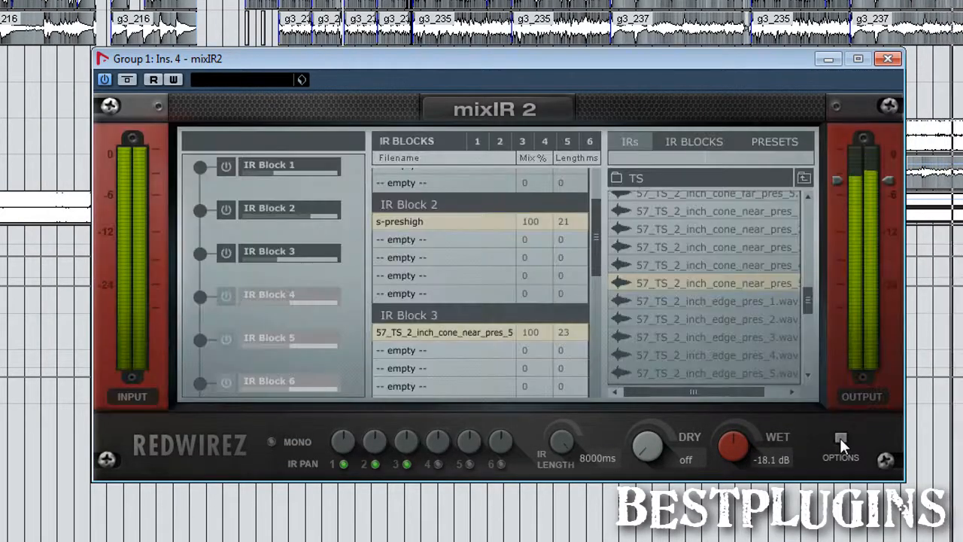
- Disable IR Block 3, and switch IR Block 2 and IR Block 1 off as well
{"action": "left_click", "coordinate": [226, 251]}
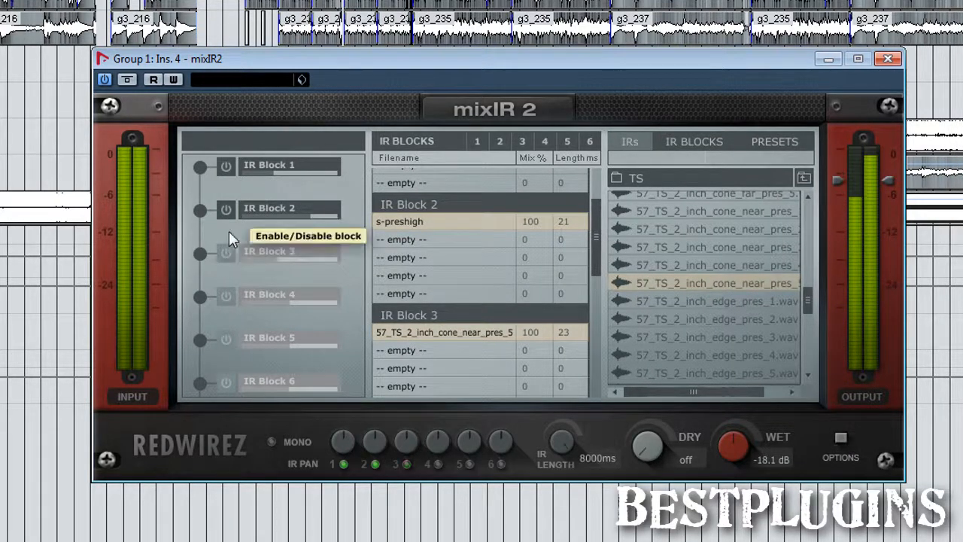
{"action": "left_click", "coordinate": [226, 210]}
{"action": "left_click", "coordinate": [227, 167]}
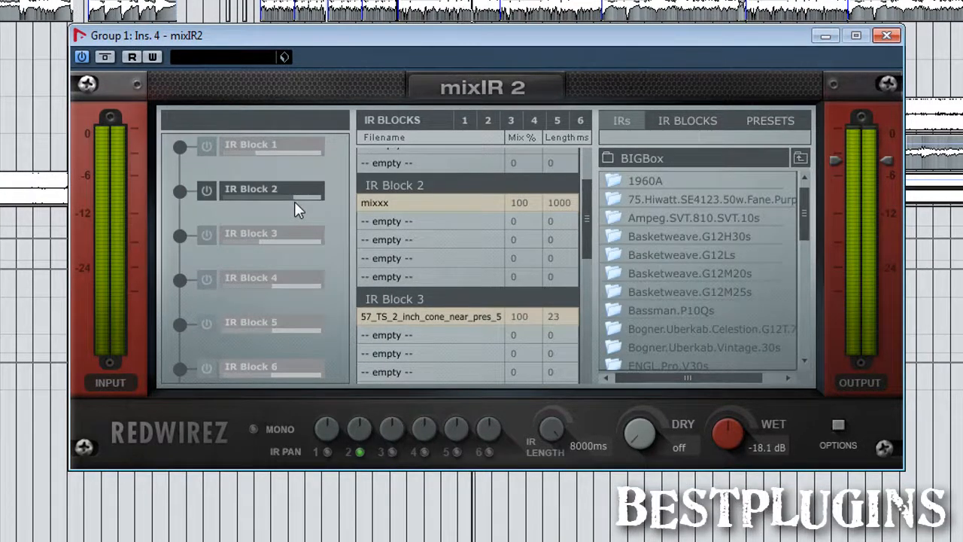
- Raise IR Block 2 to full level, route IR Block 1 in series ahead of it and enable IR Block 1
{"action": "left_click_drag", "start_coordinate": [301, 202], "coordinate": [322, 198]}
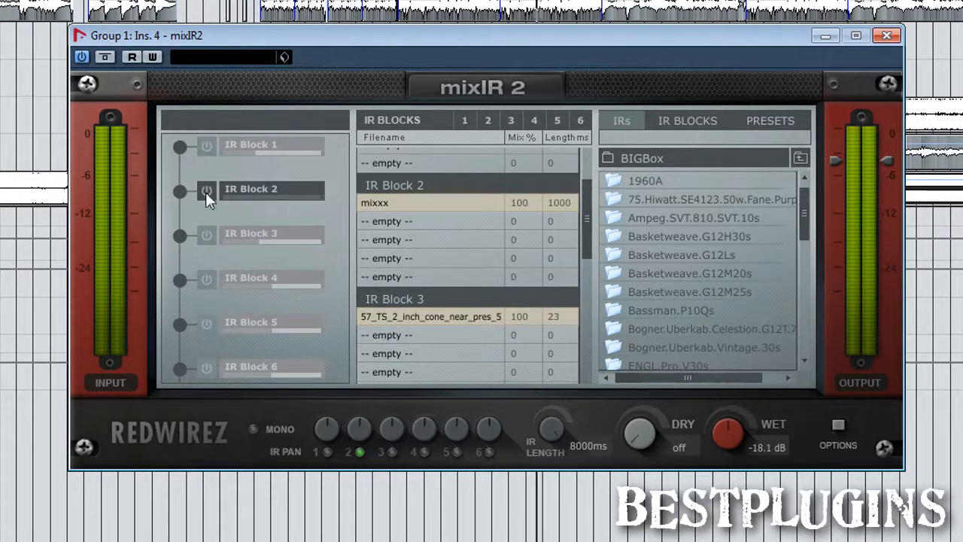
{"action": "left_click", "coordinate": [180, 149]}
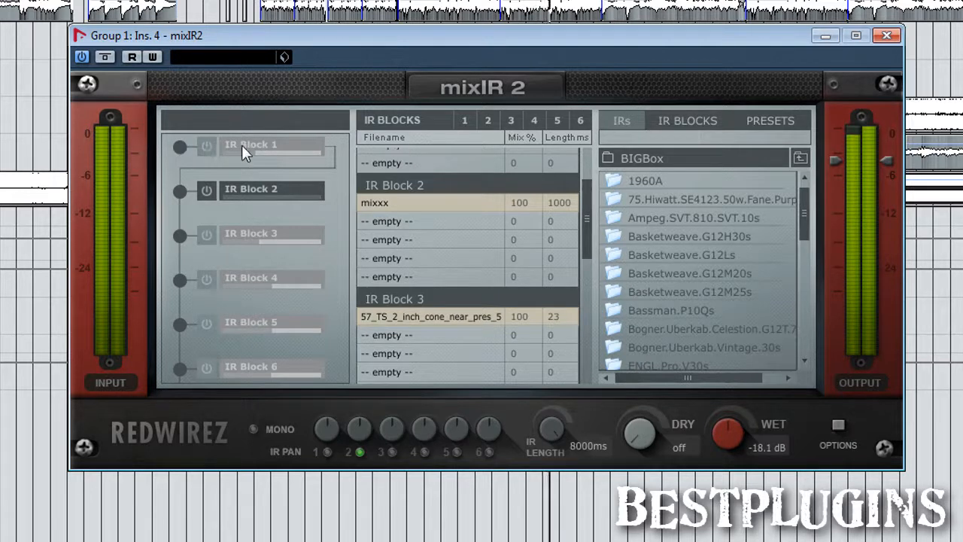
{"action": "left_click", "coordinate": [208, 146]}
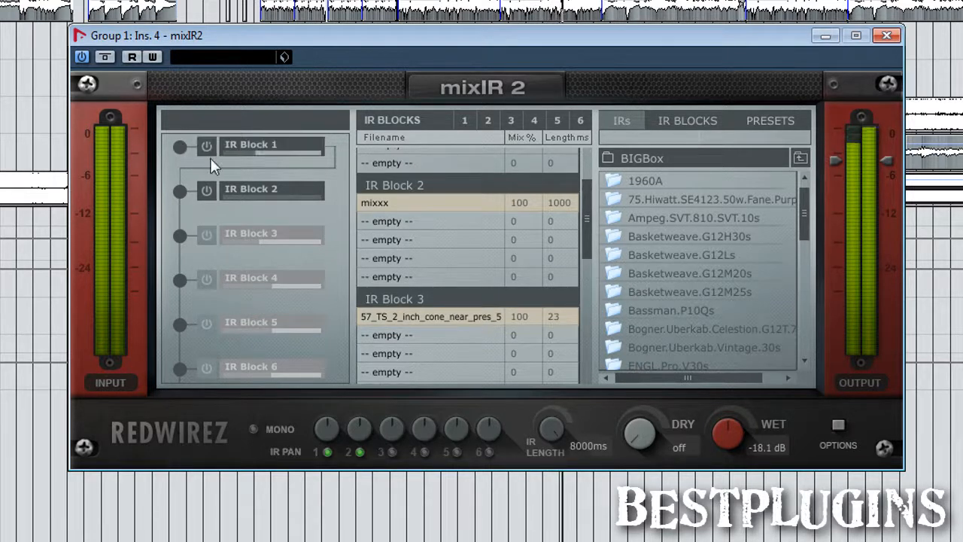
- Bypass IR Block 2 to audition IR Block 1 alone at full level, and re-enable IR Block 2
{"action": "left_click", "coordinate": [213, 192]}
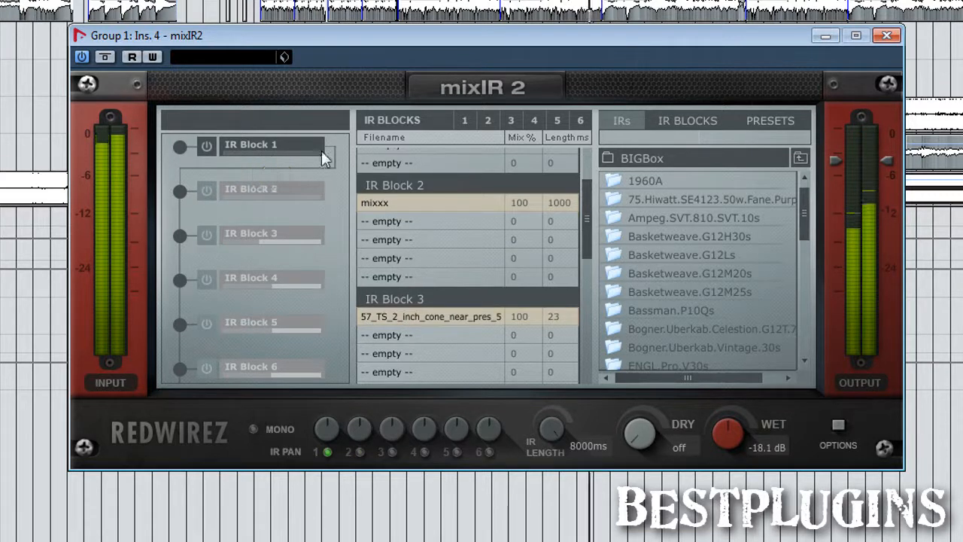
{"action": "scroll", "coordinate": [536, 245], "scroll_direction": "up", "scroll_amount": 2}
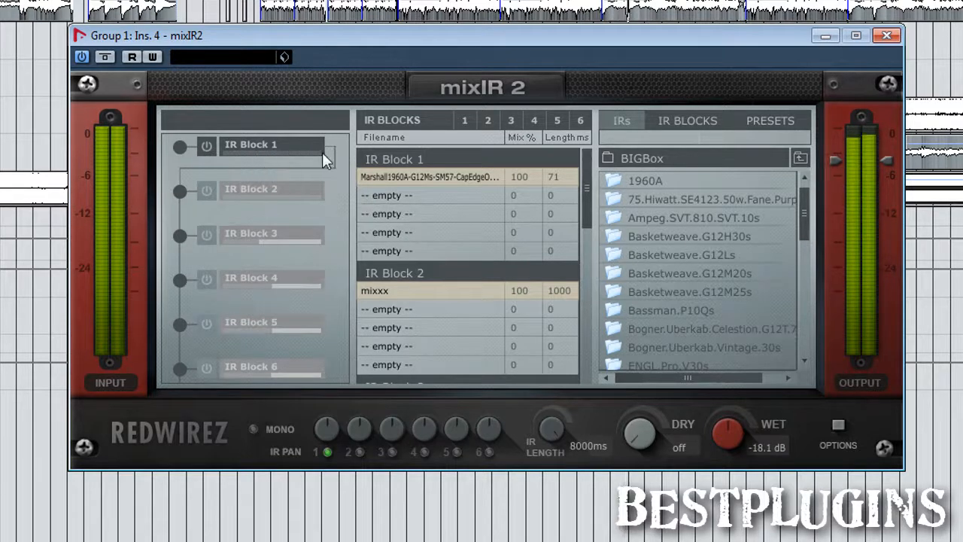
{"action": "left_click", "coordinate": [207, 192]}
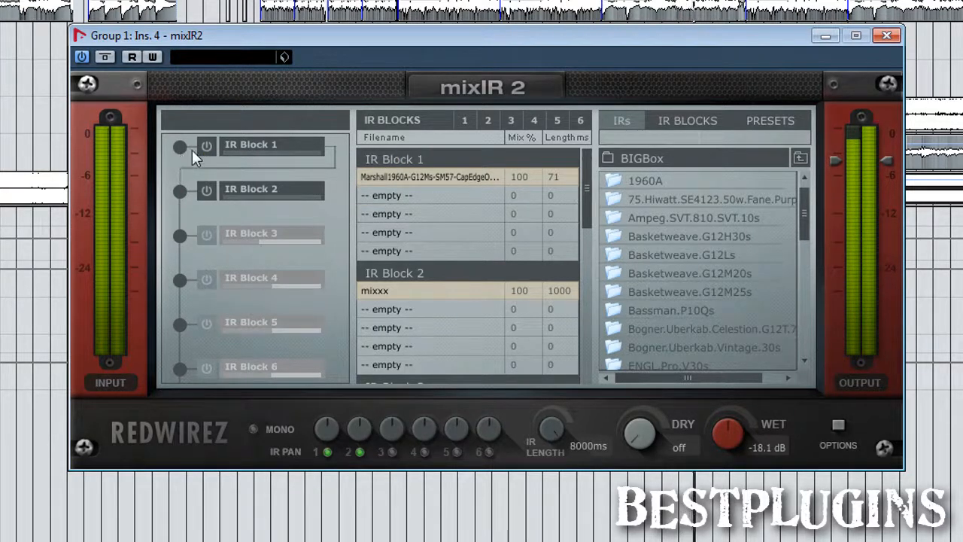
- Lower IR Block 1 to its minimum level and toggle the block off and on to compare the series chain
{"action": "mouse_move", "coordinate": [270, 160]}
{"action": "left_mouse_down"}
{"action": "mouse_move", "coordinate": [289, 160]}
{"action": "mouse_move", "coordinate": [260, 160]}
{"action": "left_mouse_up"}
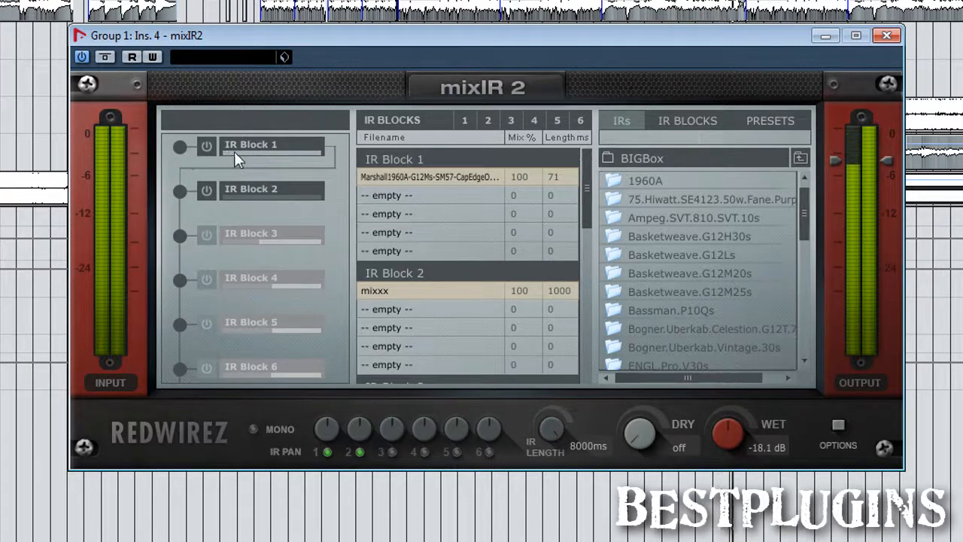
{"action": "left_click", "coordinate": [208, 147]}
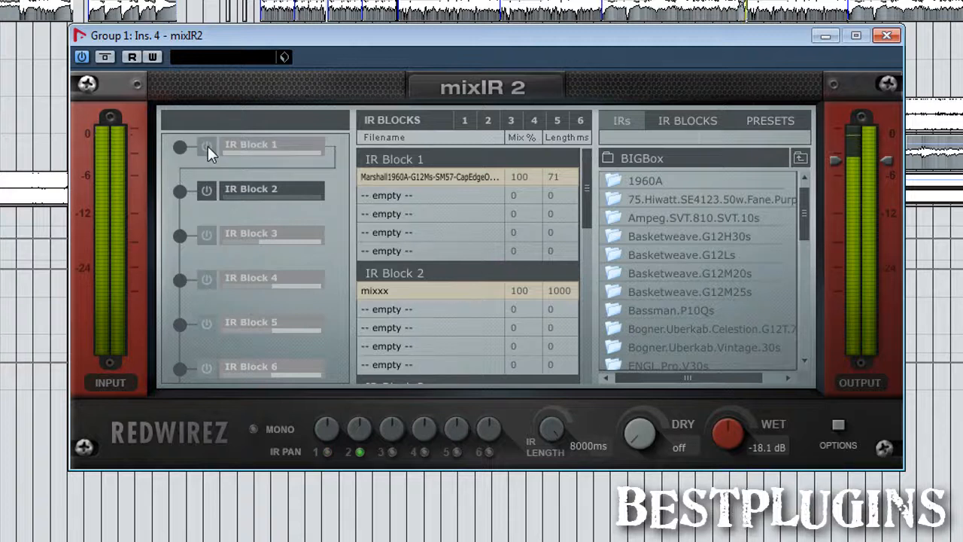
{"action": "left_click", "coordinate": [207, 146]}
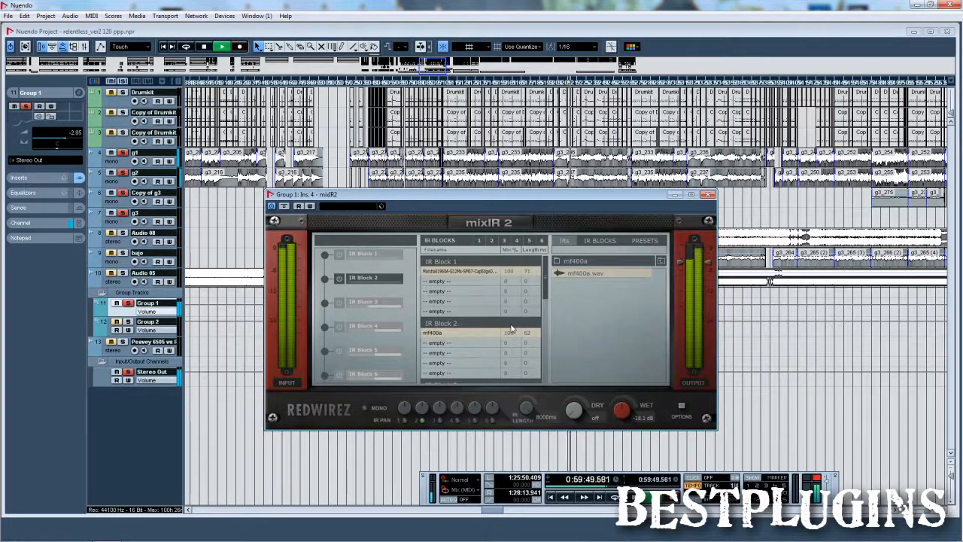
- Turn off the Group 1 solo in the Nuendo project to hear the guitars in the full mix
{"action": "left_click", "coordinate": [128, 373]}
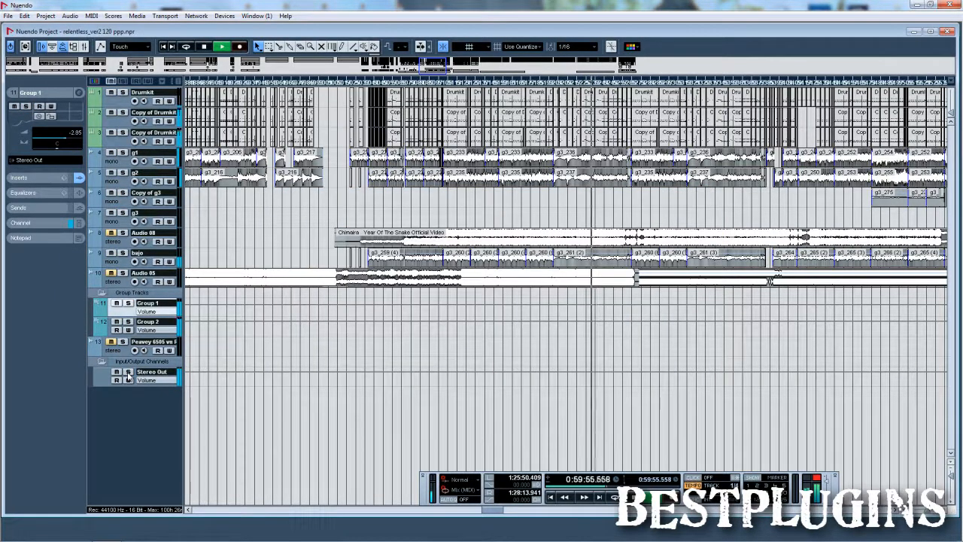